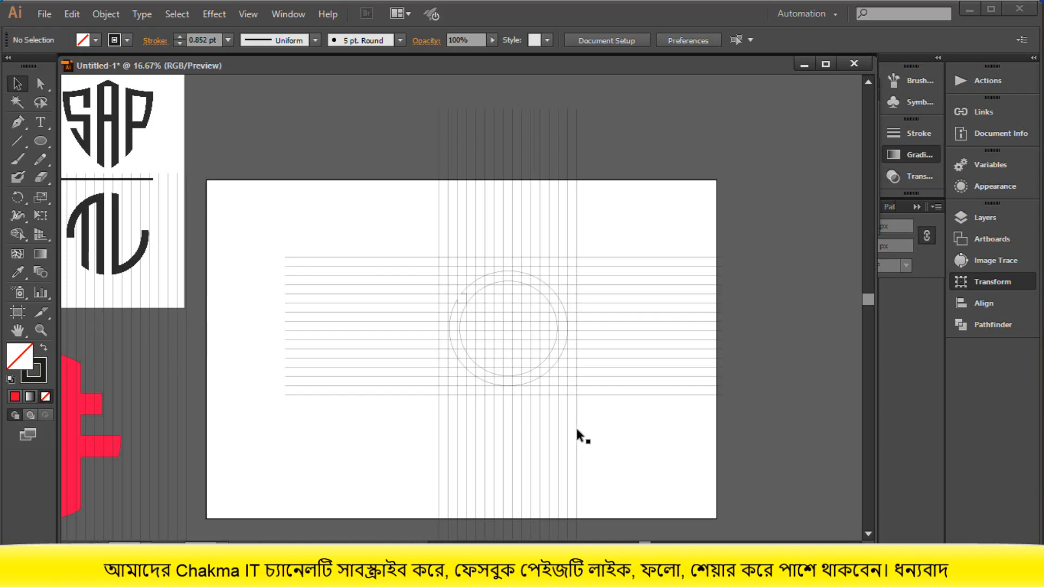
# - Try to scale the notched outer circle out to the grid's edges and enlarge the inner circle slightly, both from their centres
pyautogui.scroll(2, 578, 435)
pyautogui.scroll(2, 577, 390)
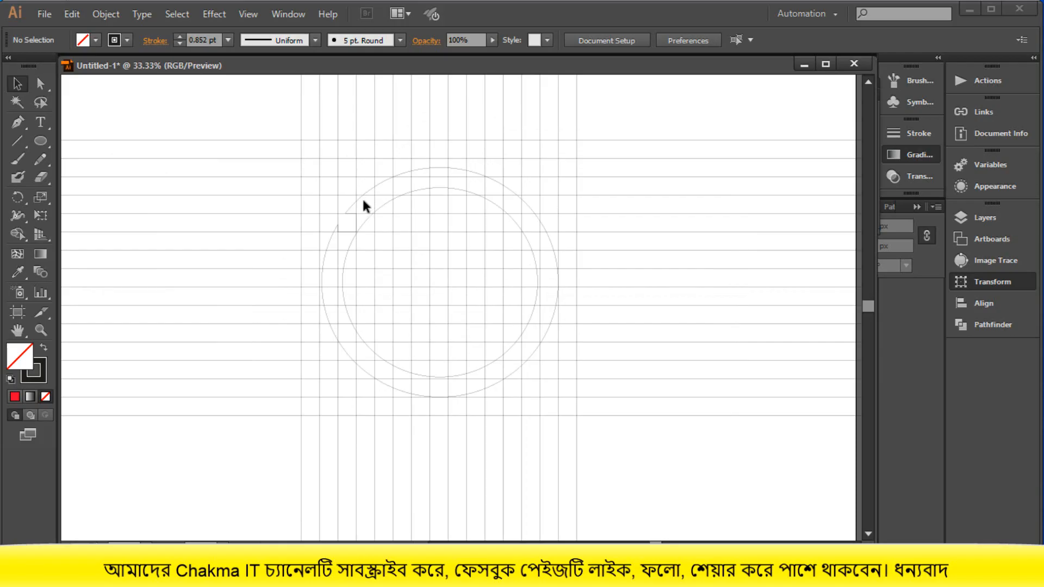
pyautogui.moveTo(260, 113); pyautogui.dragTo(613, 451)
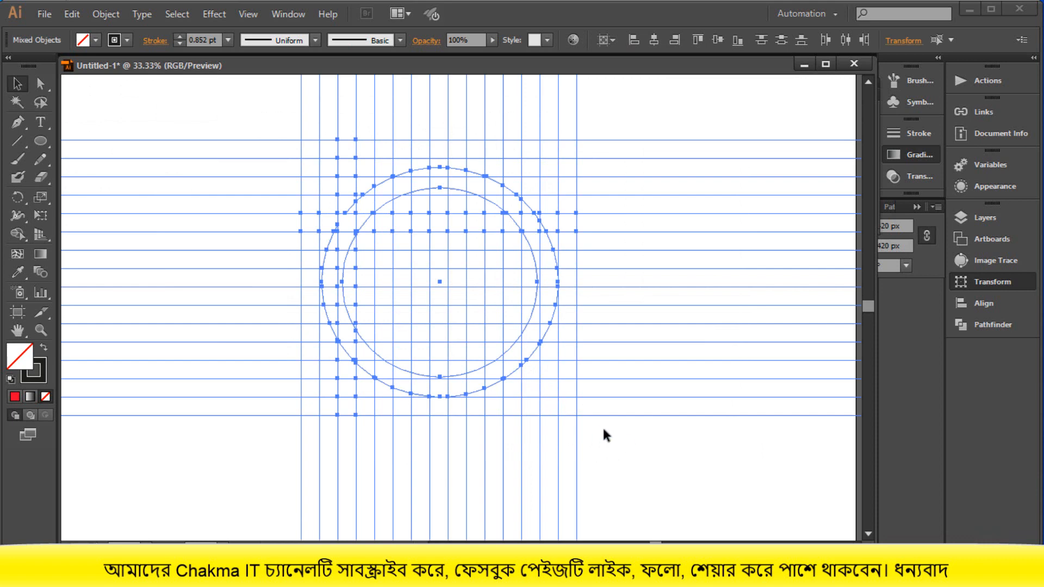
pyautogui.click(604, 435)
pyautogui.click(515, 369)
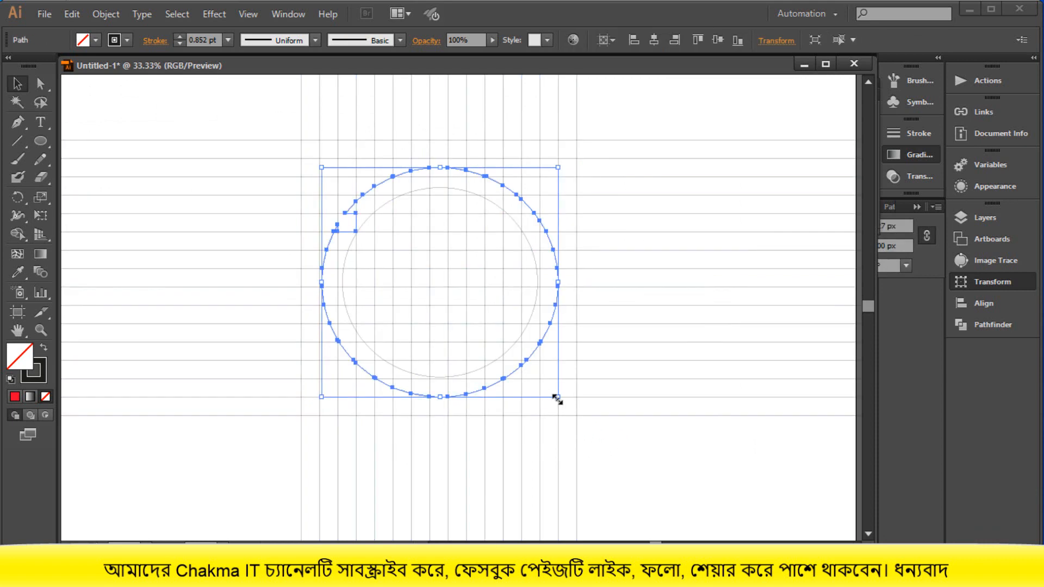
pyautogui.moveTo(557, 399); pyautogui.dragTo(571, 412)
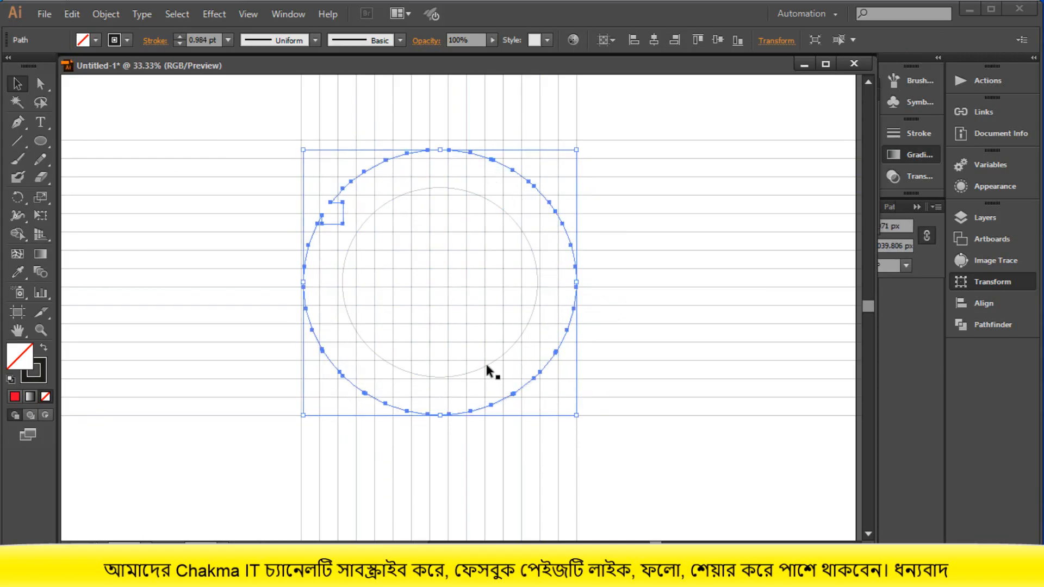
pyautogui.click(487, 367)
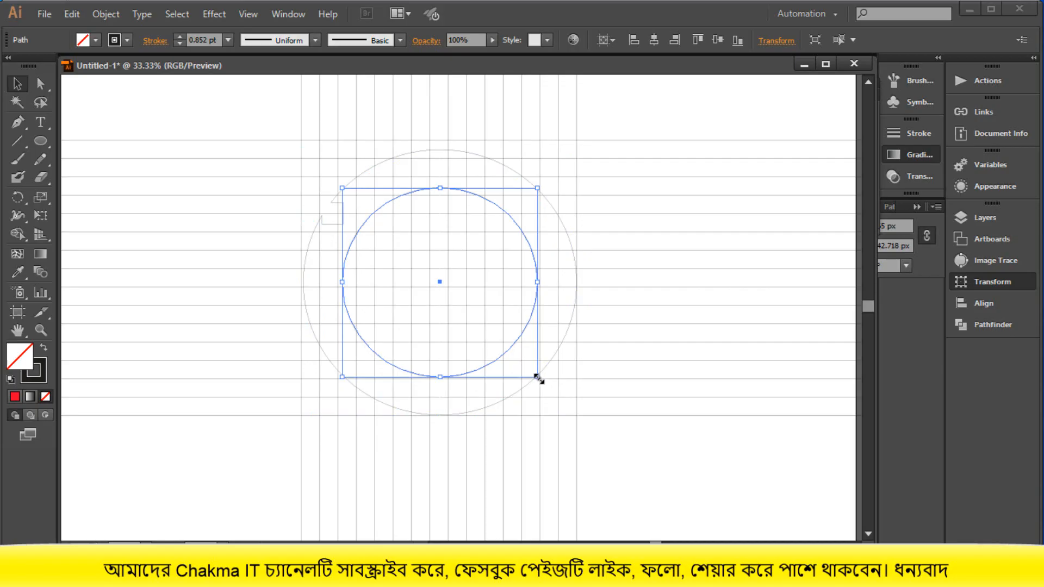
pyautogui.moveTo(539, 379); pyautogui.dragTo(540, 379)
pyautogui.click(643, 434)
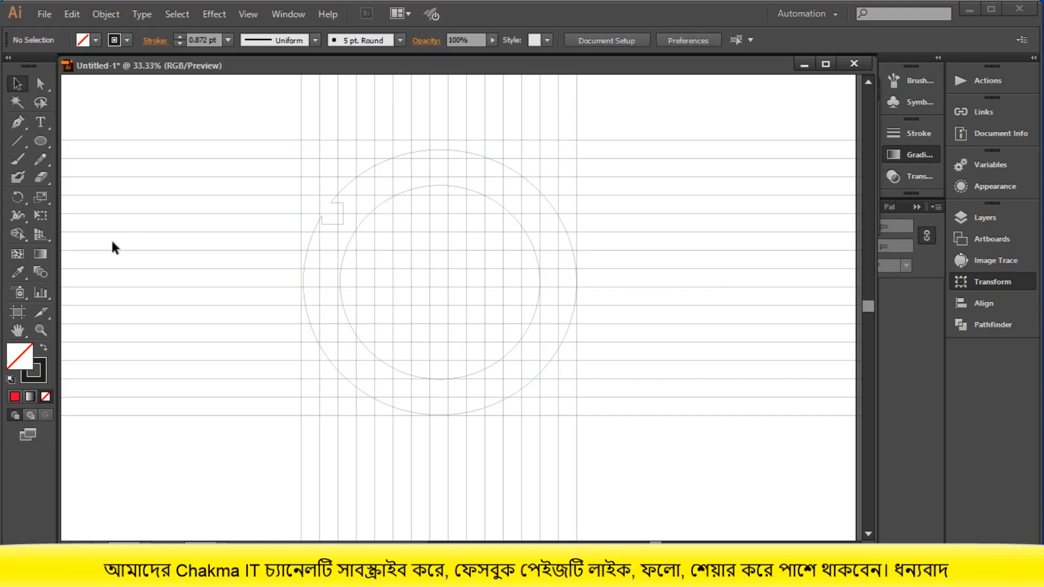
# - Undo the resizing of the outer and inner circles and clear the selection
pyautogui.moveTo(248, 128); pyautogui.dragTo(591, 416)
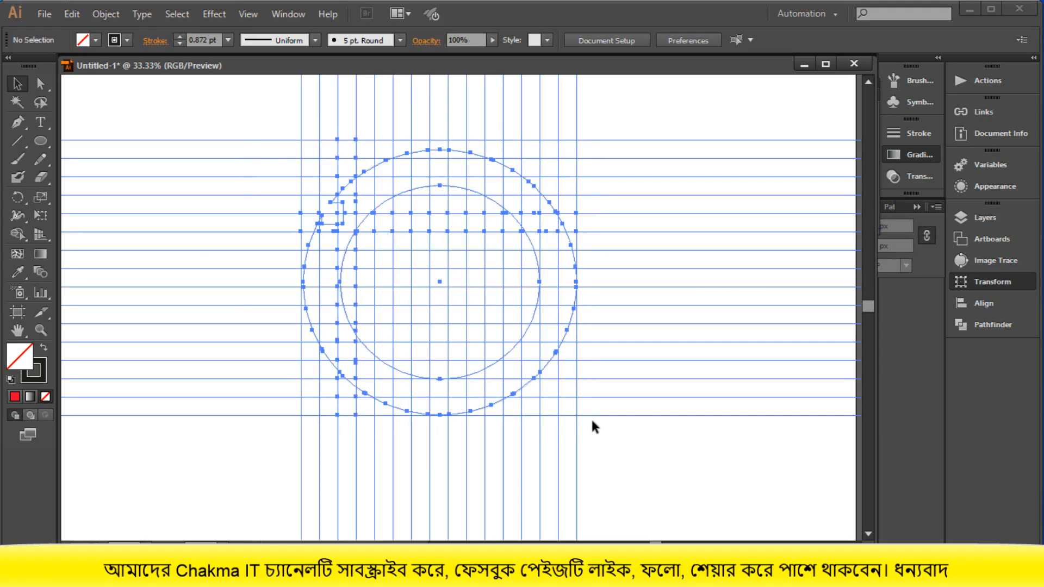
pyautogui.click(625, 428)
pyautogui.moveTo(266, 124); pyautogui.dragTo(537, 389)
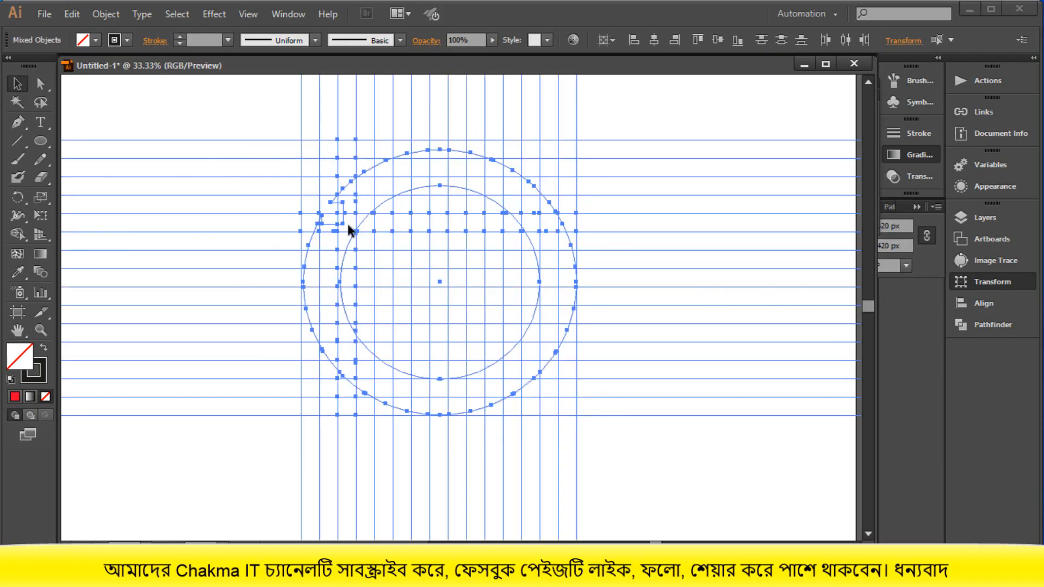
pyautogui.click(610, 449)
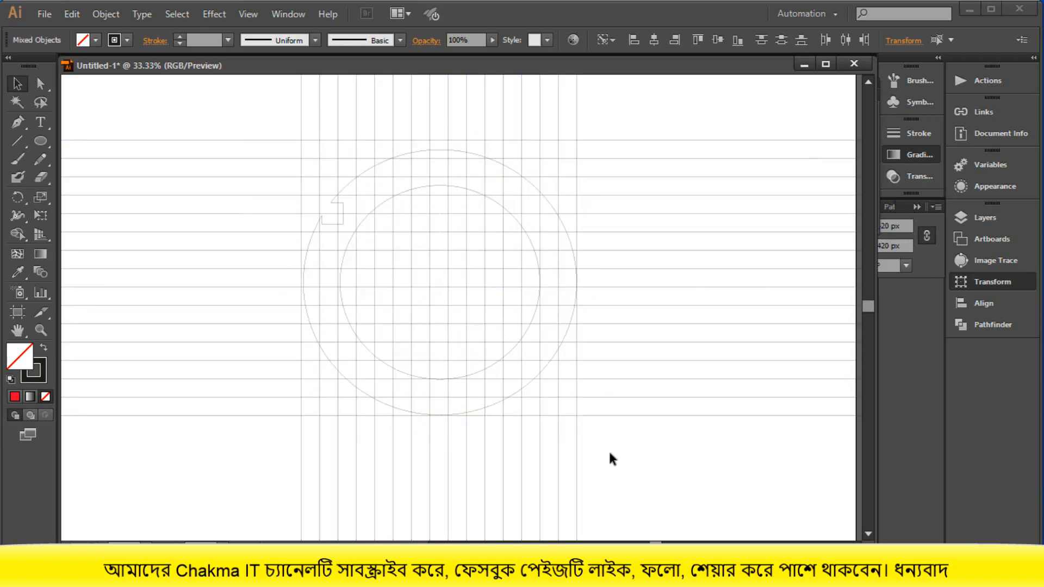
pyautogui.hotkey('ctrl', 'z')
pyautogui.hotkey('ctrl', 'z')
pyautogui.hotkey('ctrl', 'z')
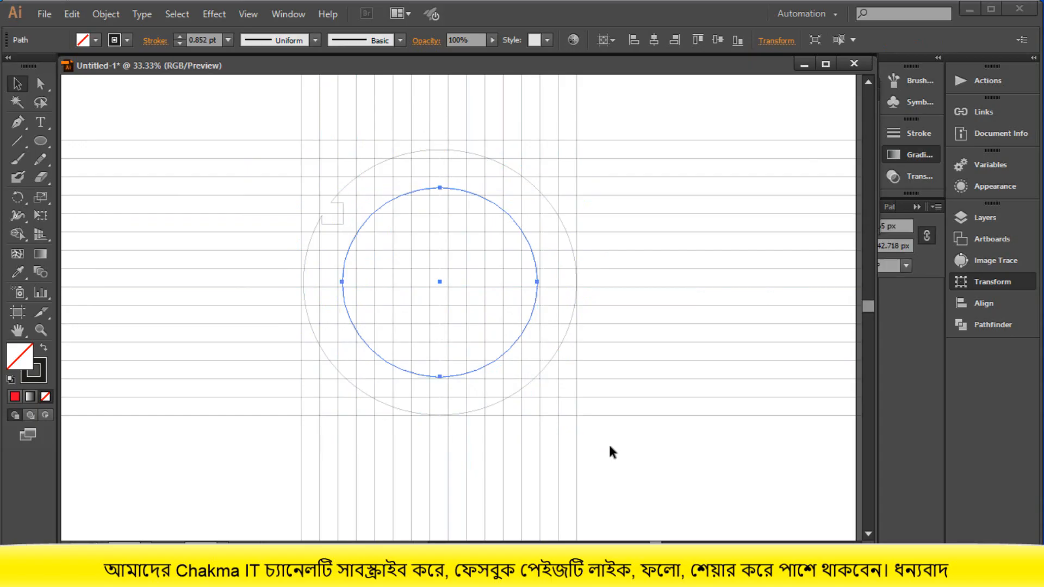
pyautogui.click(610, 447)
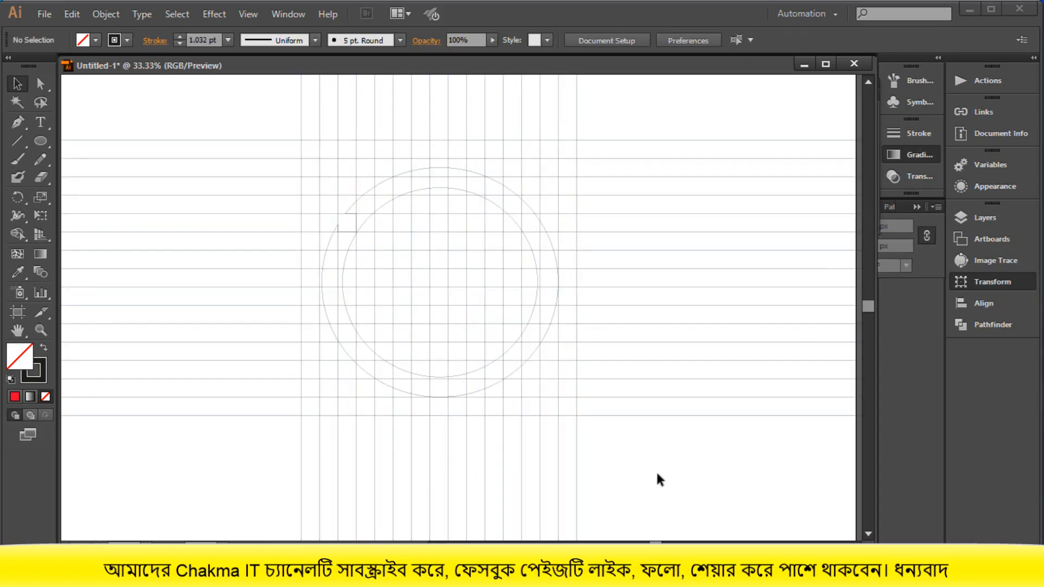
# - Select both circles together with all the grid lines and set the fill colour to red FF0031
pyautogui.hotkey('ctrl', 'a')
pyautogui.click(595, 398)
pyautogui.keyDown('alt'); pyautogui.scroll(1, 381, 229); pyautogui.keyUp('alt')
pyautogui.scroll(3, 272, 131)
pyautogui.moveTo(240, 128); pyautogui.dragTo(664, 489)
pyautogui.scroll(-1, 598, 451)
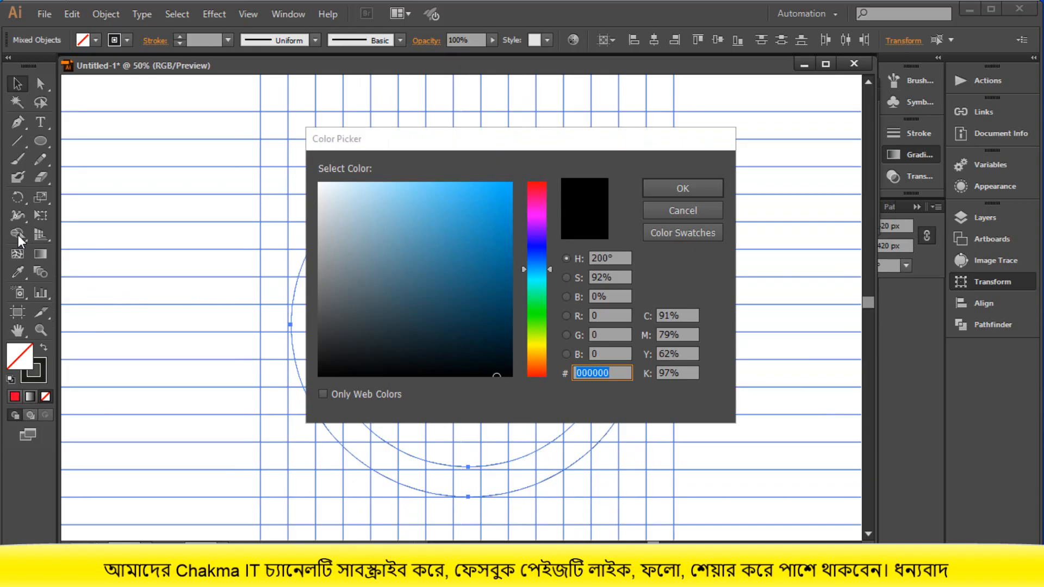
pyautogui.click(537, 199)
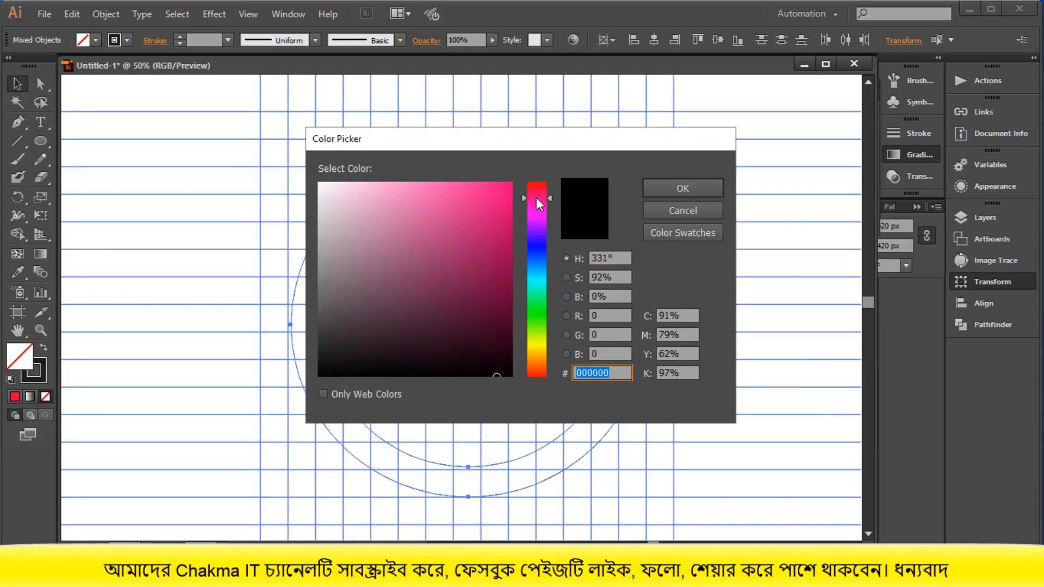
pyautogui.click(511, 185)
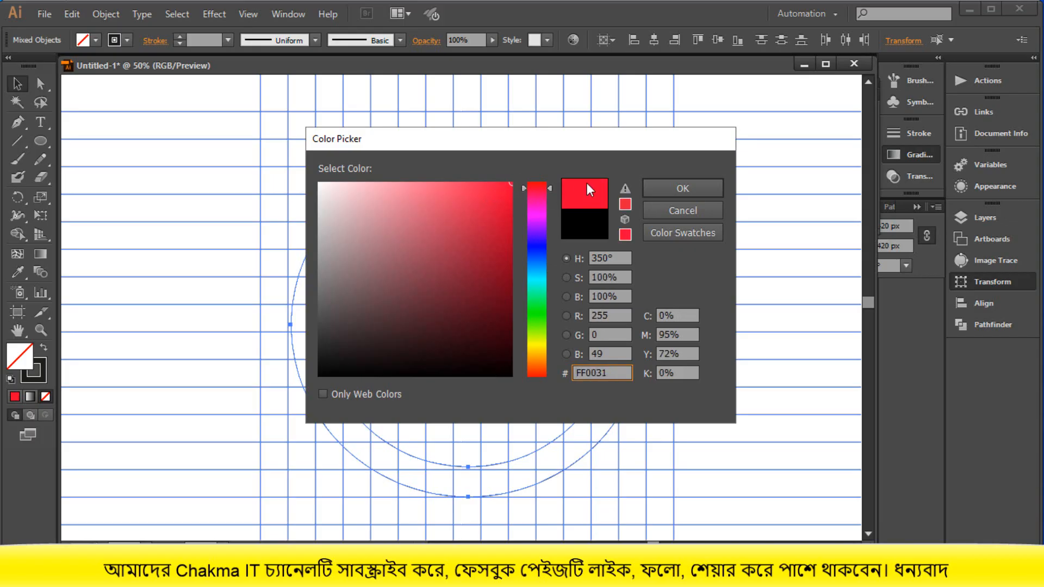
pyautogui.click(682, 188)
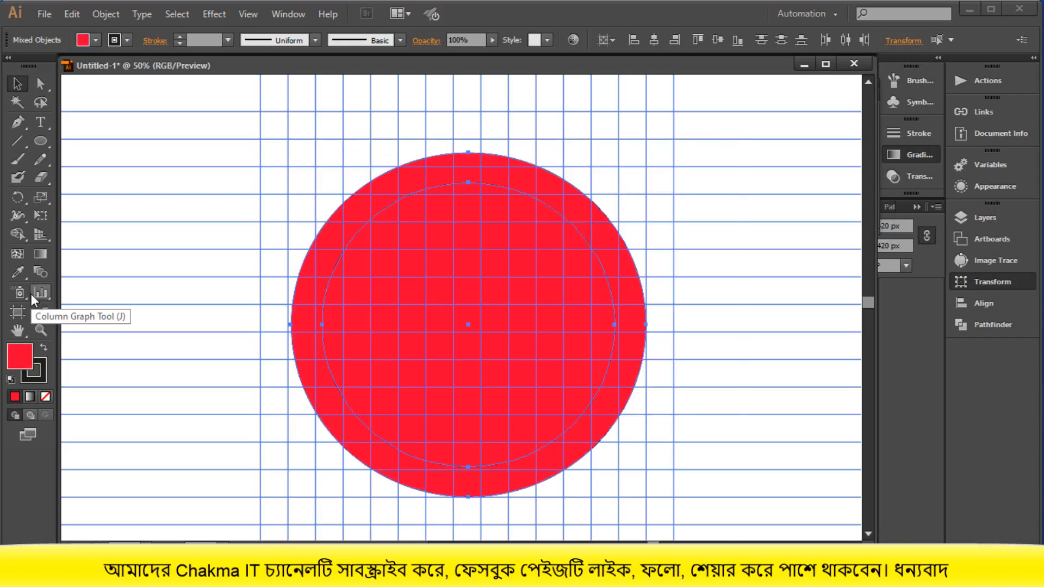
# - With the Shape Builder tool, merge the cells between the two circles on the left side into one red arc
pyautogui.click(18, 235)
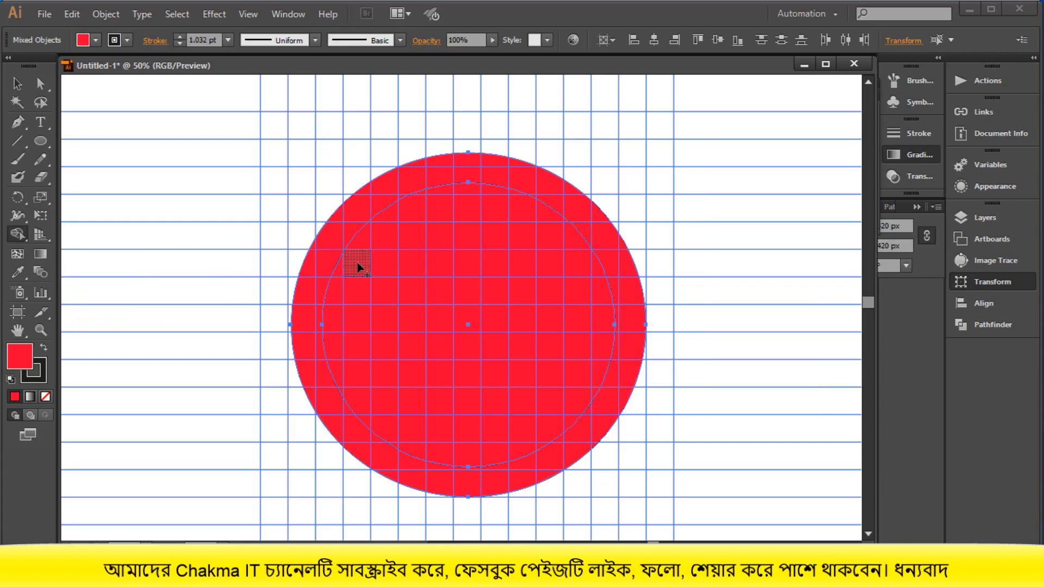
pyautogui.moveTo(358, 267); pyautogui.dragTo(354, 317)
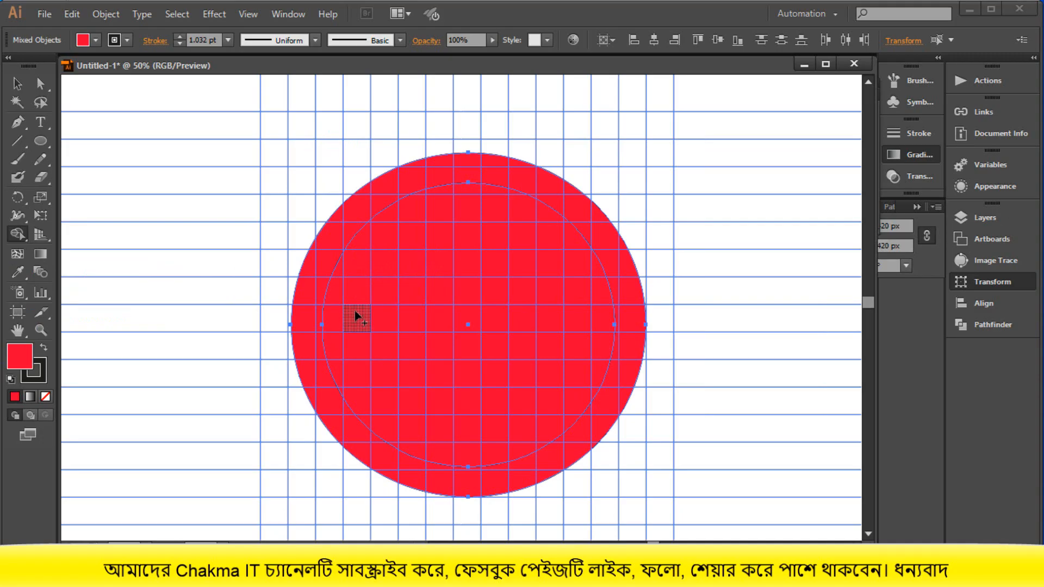
pyautogui.hotkey('ctrl', 'z')
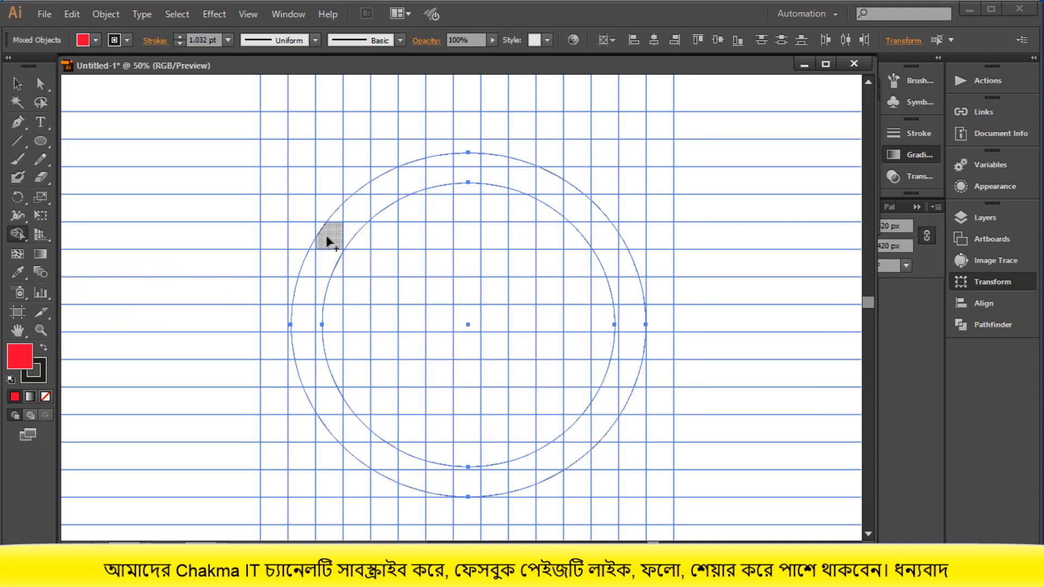
pyautogui.moveTo(337, 217)
pyautogui.mouseDown()
pyautogui.moveTo(330, 261)
pyautogui.moveTo(322, 255)
pyautogui.moveTo(308, 291)
pyautogui.moveTo(319, 298)
pyautogui.moveTo(313, 252)
pyautogui.mouseUp()
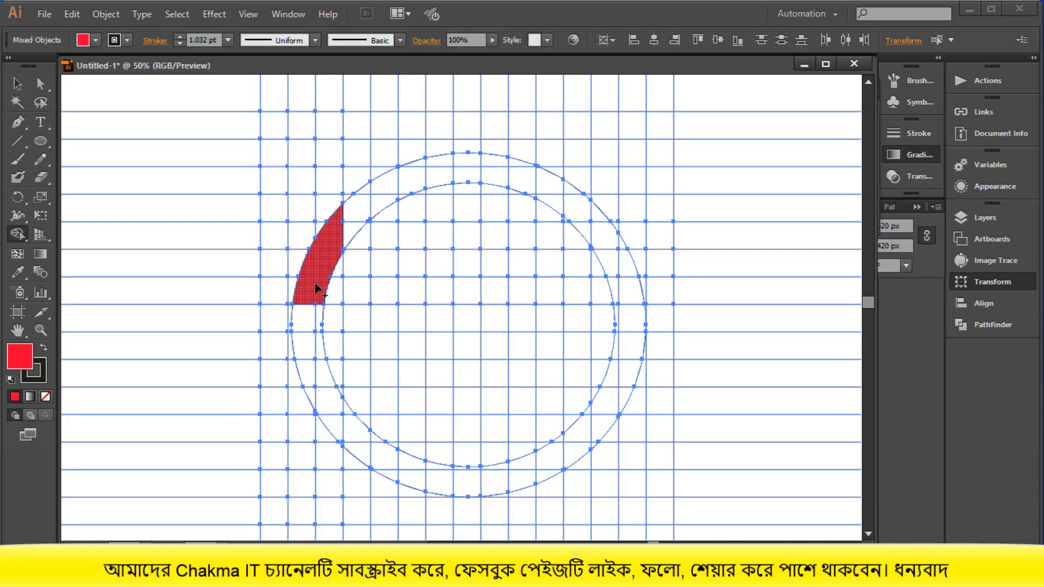
pyautogui.moveTo(313, 313)
pyautogui.mouseDown()
pyautogui.moveTo(319, 310)
pyautogui.moveTo(314, 356)
pyautogui.moveTo(330, 385)
pyautogui.moveTo(312, 367)
pyautogui.moveTo(334, 429)
pyautogui.mouseUp()
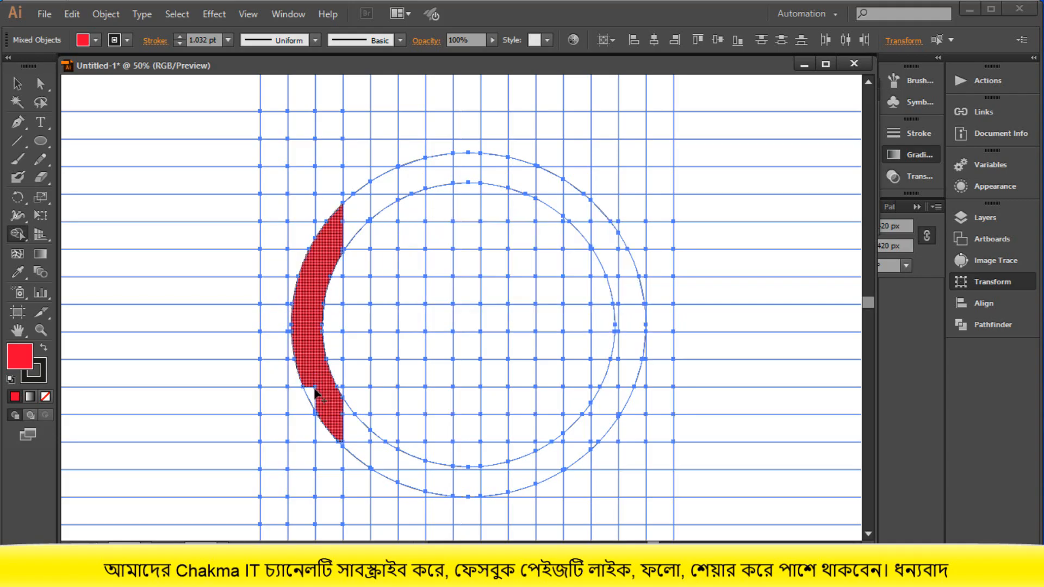
pyautogui.moveTo(305, 375)
pyautogui.mouseDown()
pyautogui.moveTo(334, 422)
pyautogui.moveTo(363, 441)
pyautogui.mouseUp()
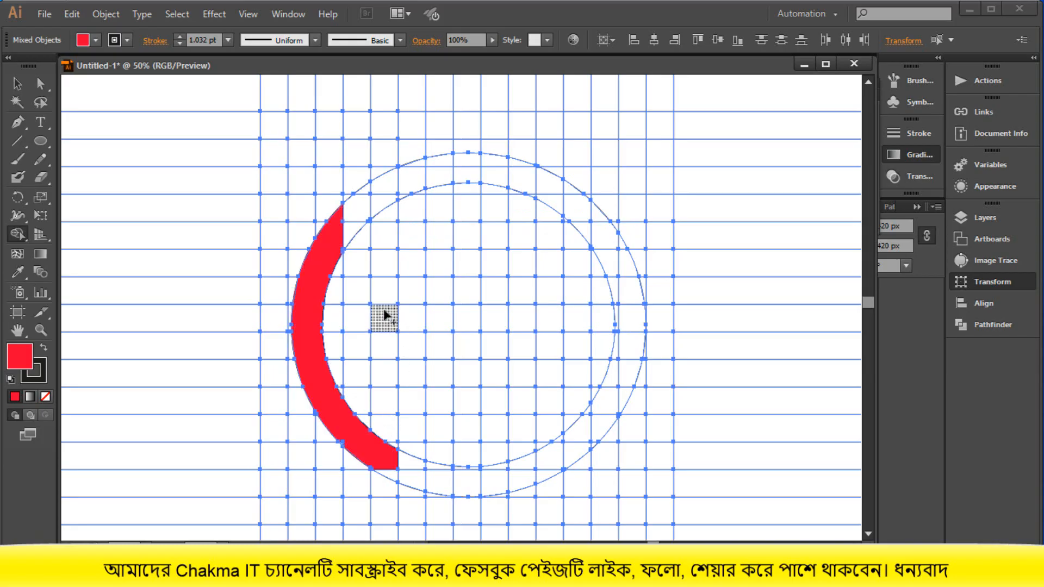
# - Build the letter G by merging a vertical stem into the arc's lower end and extending its upper end by one grid column
pyautogui.moveTo(385, 333); pyautogui.dragTo(385, 481)
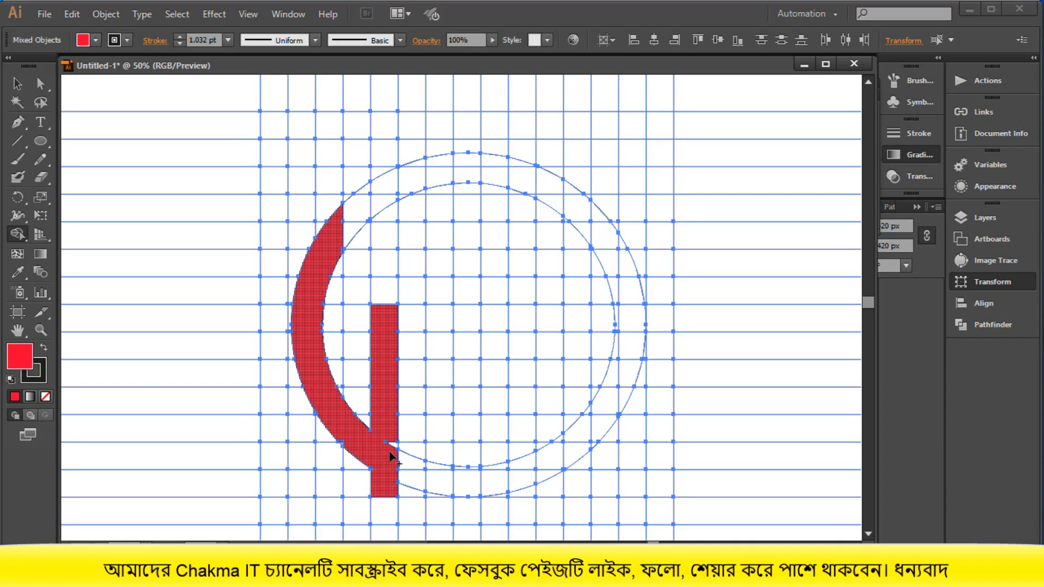
pyautogui.hotkey('ctrl', 'z')
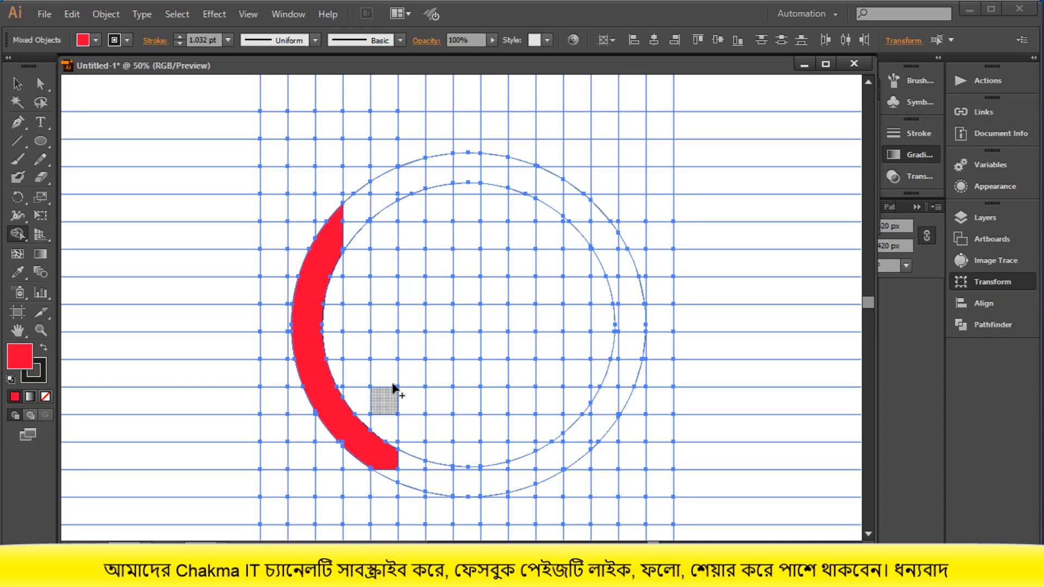
pyautogui.moveTo(386, 332); pyautogui.dragTo(385, 460)
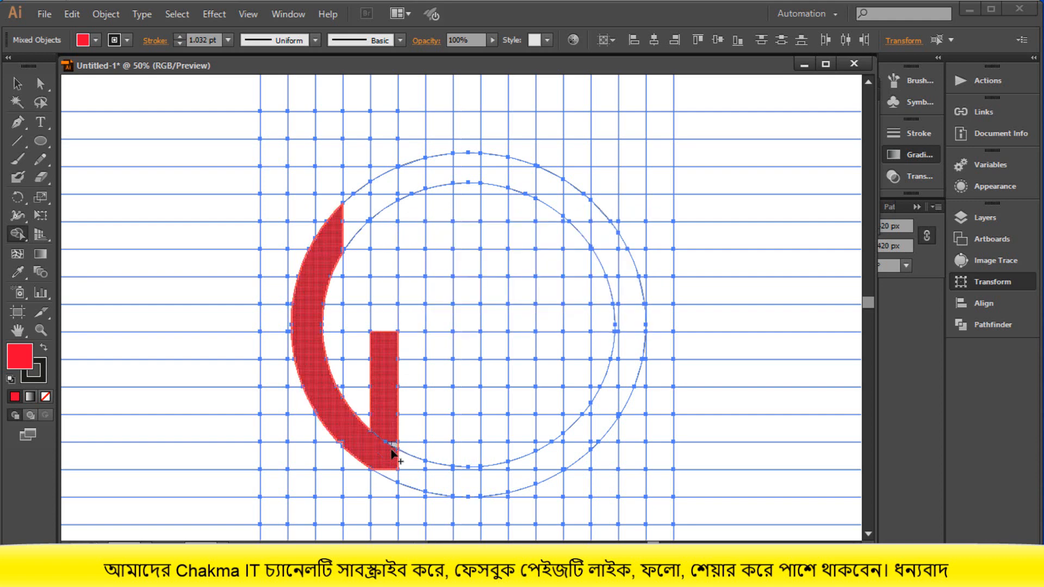
pyautogui.click(392, 477)
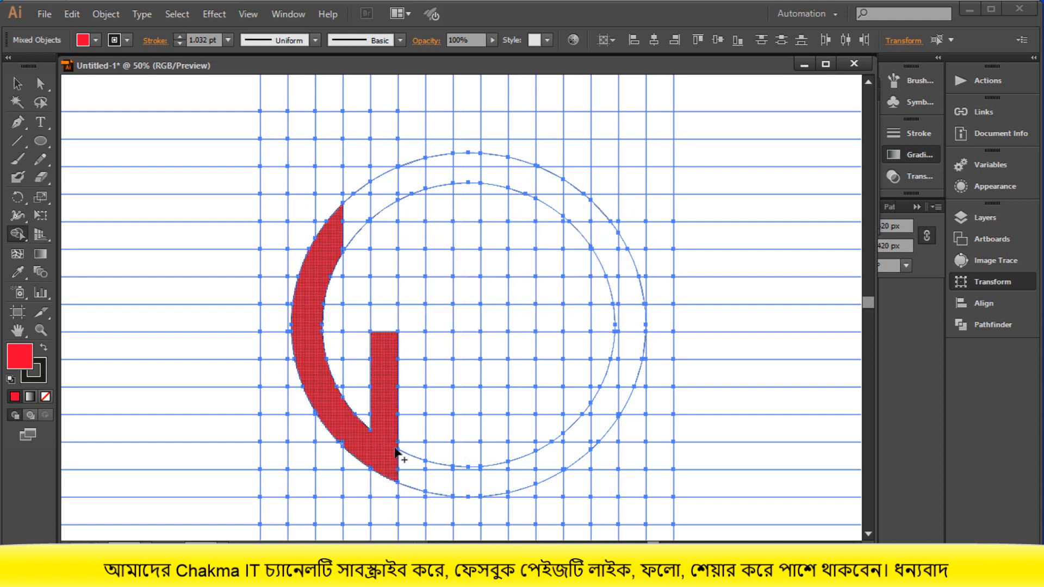
pyautogui.click(364, 206)
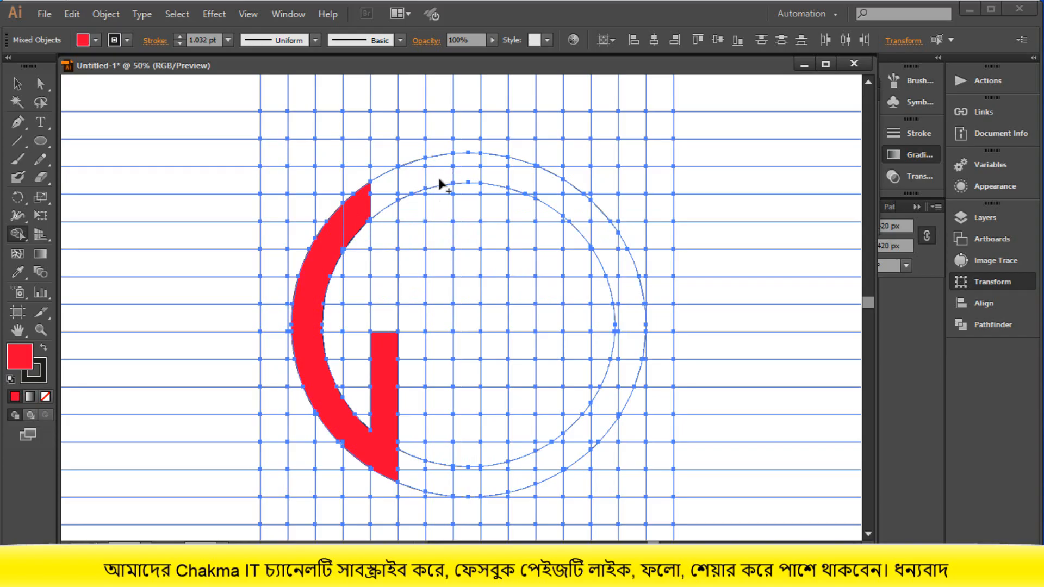
# - Build the letter H in the middle from two full-height one-column bars within the outer circle, joined by a one-cell crossbar
pyautogui.moveTo(442, 213)
pyautogui.mouseDown()
pyautogui.moveTo(446, 484)
pyautogui.moveTo(442, 338)
pyautogui.mouseUp()
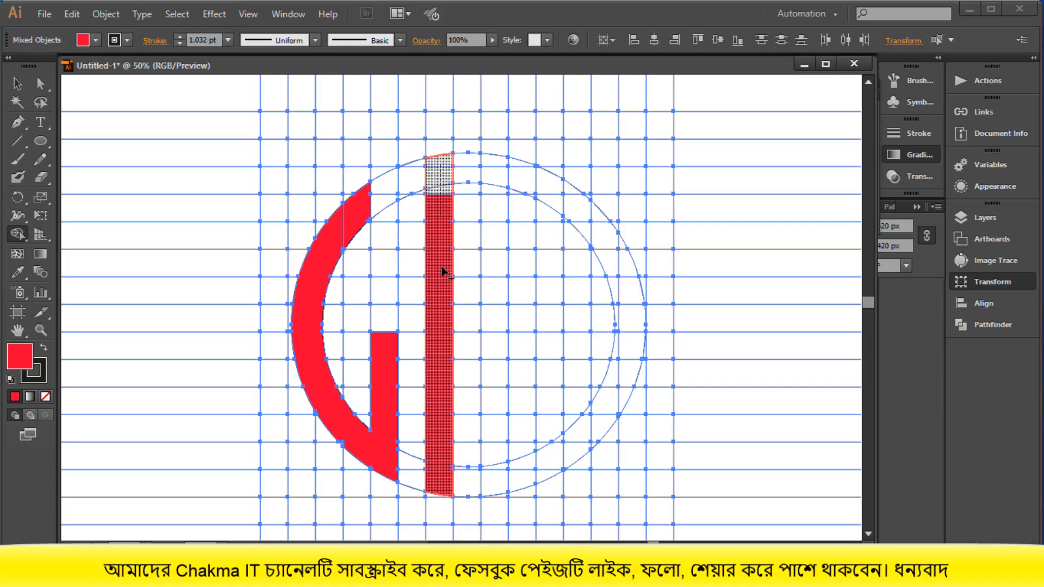
pyautogui.moveTo(443, 272); pyautogui.dragTo(444, 283)
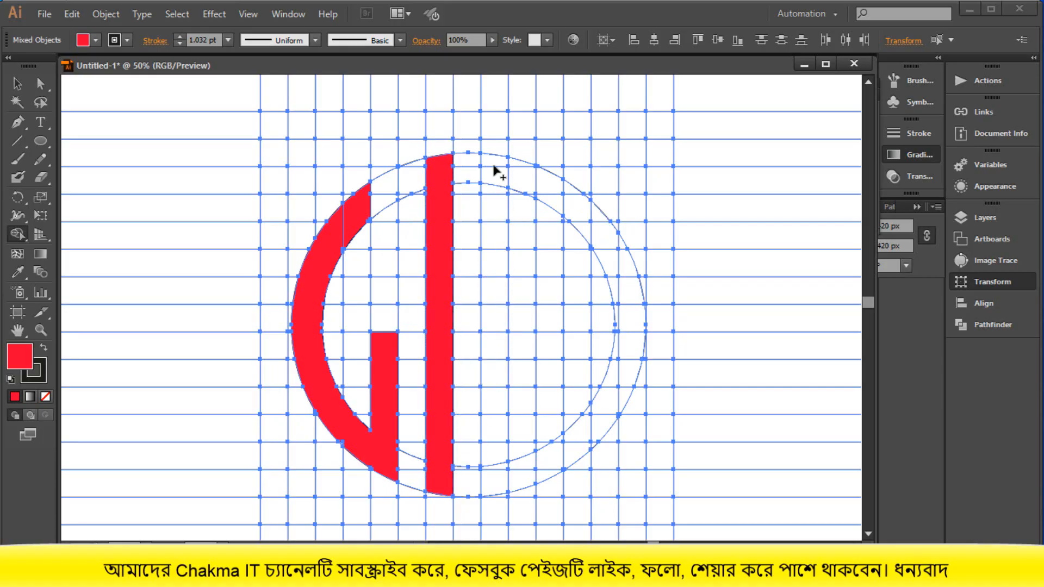
pyautogui.moveTo(494, 169)
pyautogui.mouseDown()
pyautogui.moveTo(489, 489)
pyautogui.moveTo(481, 435)
pyautogui.mouseUp()
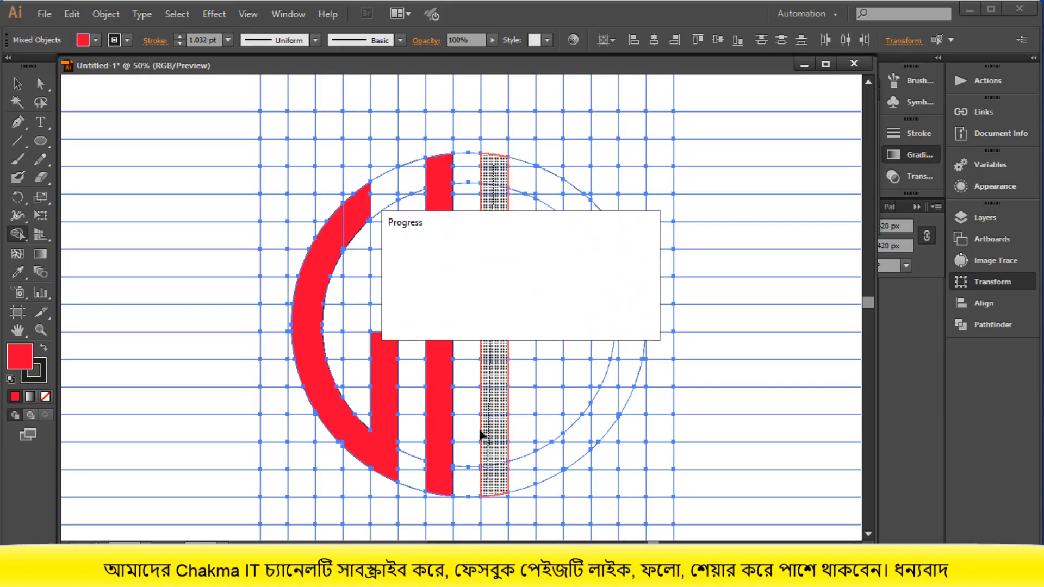
pyautogui.moveTo(437, 314); pyautogui.dragTo(486, 318)
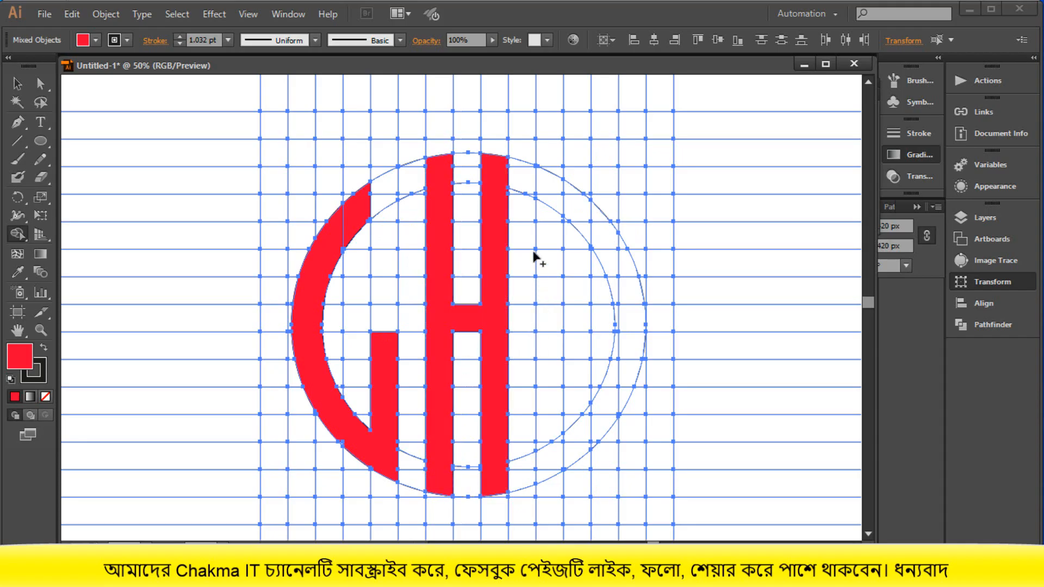
# - Build the letter D from a vertical bar one column away from the H, merged with the ring cells along the right side
pyautogui.moveTo(544, 183); pyautogui.dragTo(543, 467)
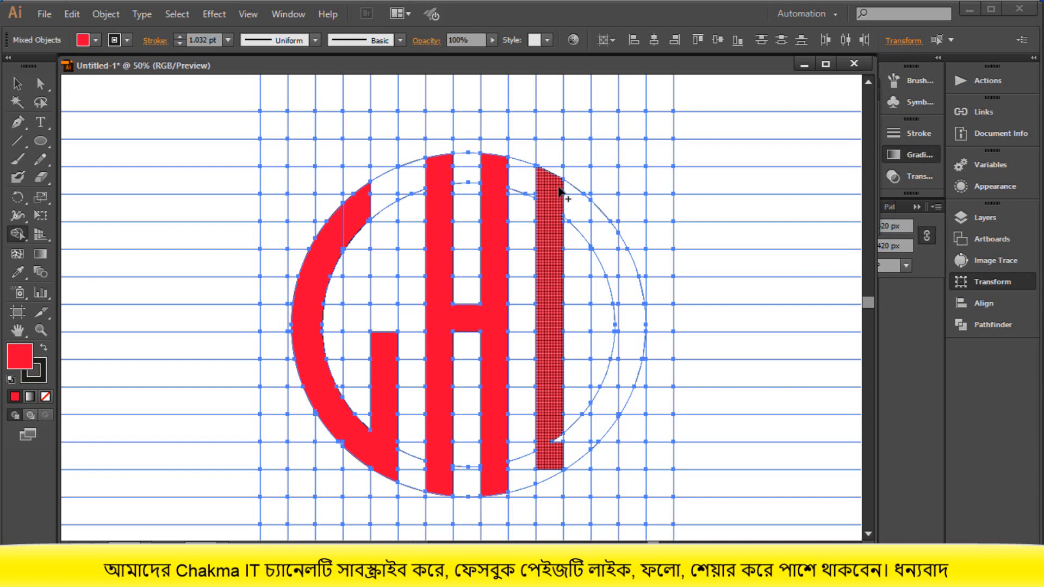
pyautogui.moveTo(560, 190)
pyautogui.mouseDown()
pyautogui.moveTo(605, 245)
pyautogui.moveTo(598, 225)
pyautogui.moveTo(625, 278)
pyautogui.moveTo(625, 276)
pyautogui.mouseUp()
pyautogui.moveTo(631, 289); pyautogui.dragTo(634, 317)
pyautogui.moveTo(607, 265)
pyautogui.mouseDown()
pyautogui.moveTo(624, 318)
pyautogui.moveTo(615, 374)
pyautogui.mouseUp()
pyautogui.moveTo(613, 289)
pyautogui.mouseDown()
pyautogui.moveTo(621, 403)
pyautogui.moveTo(577, 437)
pyautogui.mouseUp()
pyautogui.moveTo(620, 328)
pyautogui.mouseDown()
pyautogui.moveTo(618, 393)
pyautogui.moveTo(579, 444)
pyautogui.moveTo(595, 405)
pyautogui.moveTo(560, 443)
pyautogui.moveTo(593, 443)
pyautogui.mouseUp()
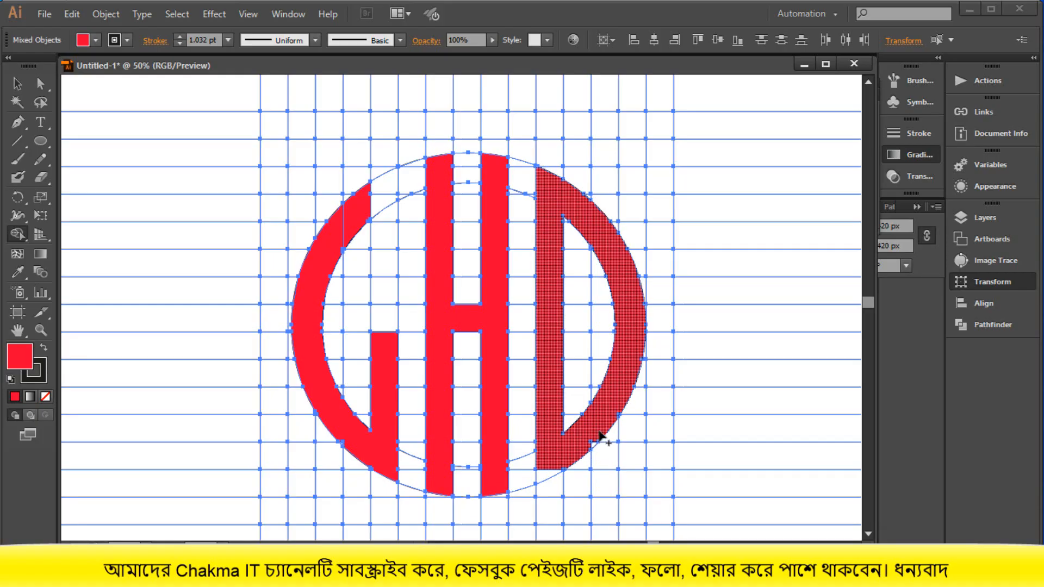
pyautogui.moveTo(565, 458); pyautogui.dragTo(550, 484)
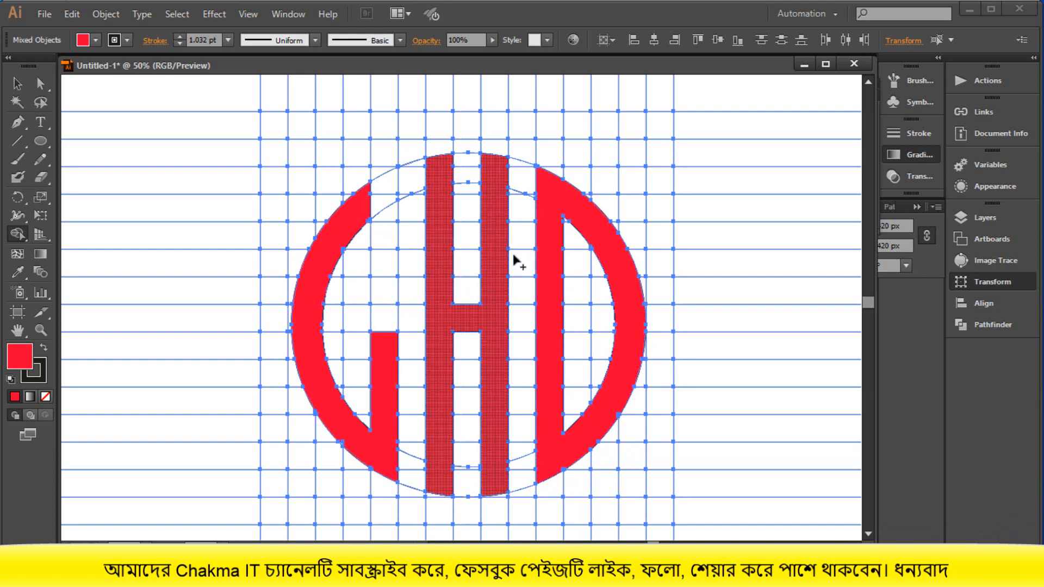
# - Extend the upper end of the G's arc by one more grid column, in line with its vertical stem
pyautogui.scroll(-1, 514, 422)
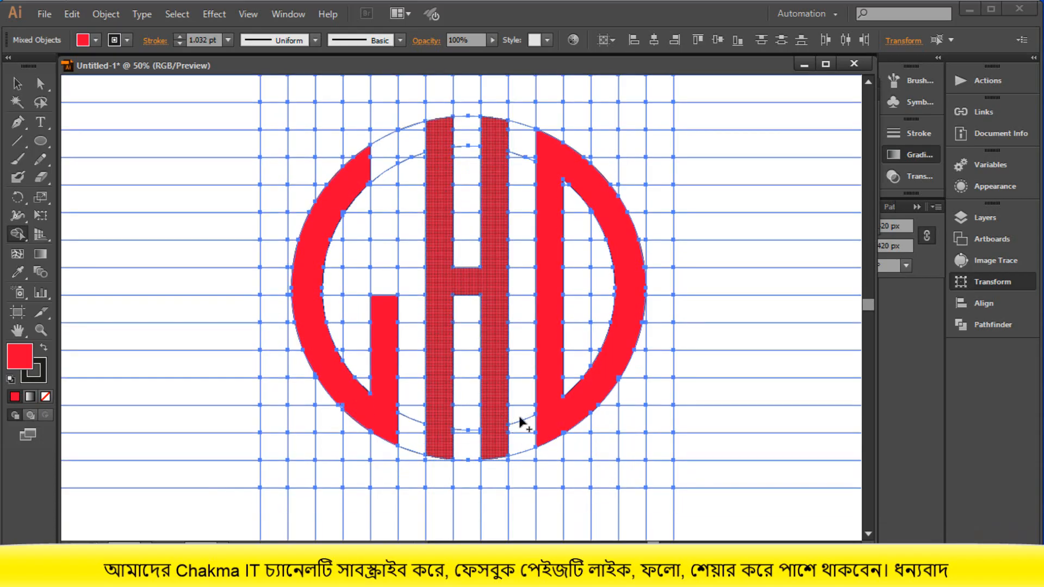
pyautogui.scroll(1, 555, 206)
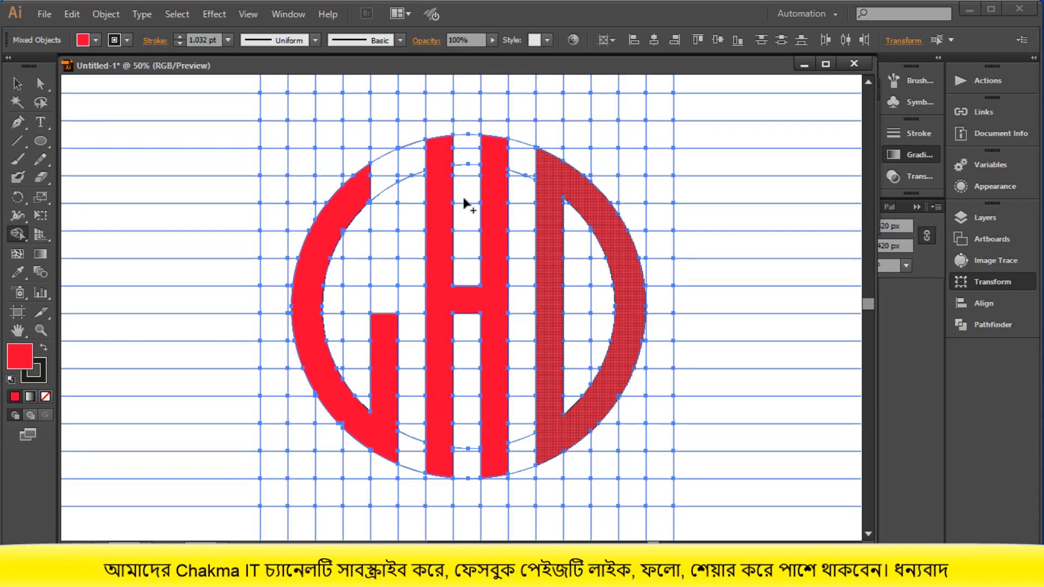
pyautogui.moveTo(399, 165)
pyautogui.mouseDown()
pyautogui.moveTo(368, 182)
pyautogui.moveTo(380, 168)
pyautogui.mouseUp()
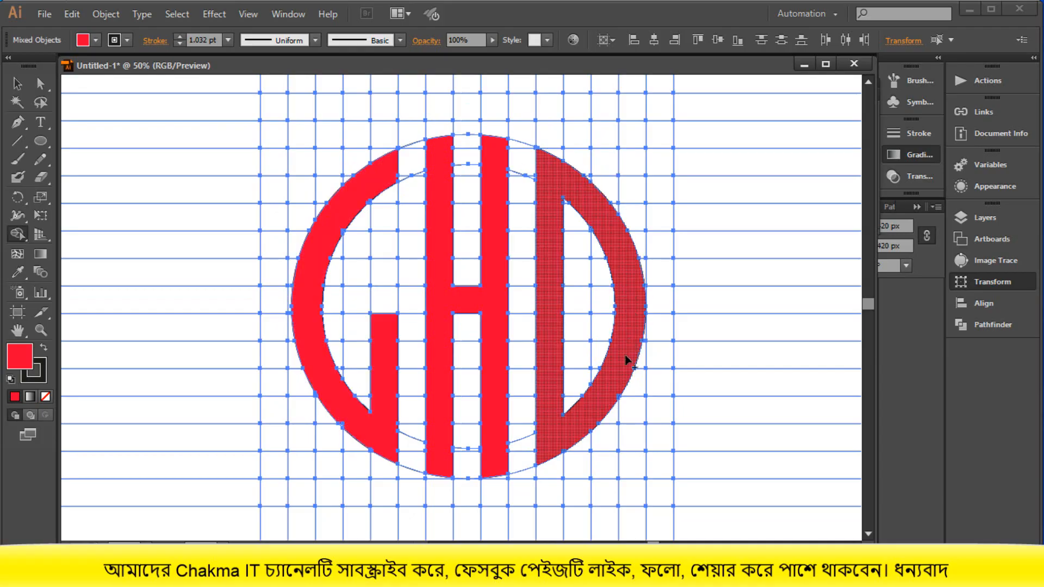
# - Select all red letter shapes by their fill with the Magic Wand tool and cut them from the artwork
pyautogui.click(17, 83)
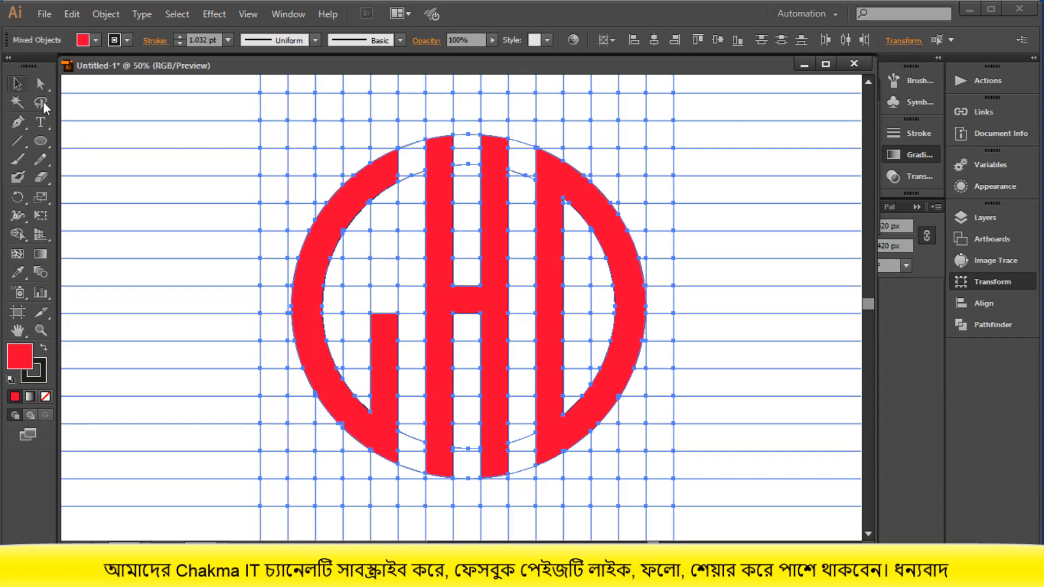
pyautogui.click(18, 103)
pyautogui.click(348, 216)
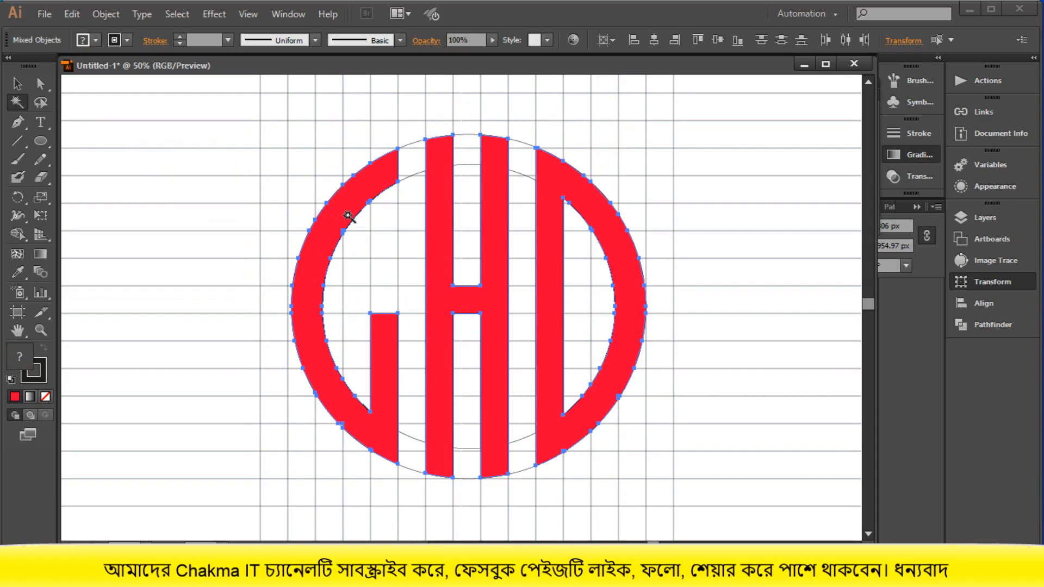
pyautogui.press('Delete')
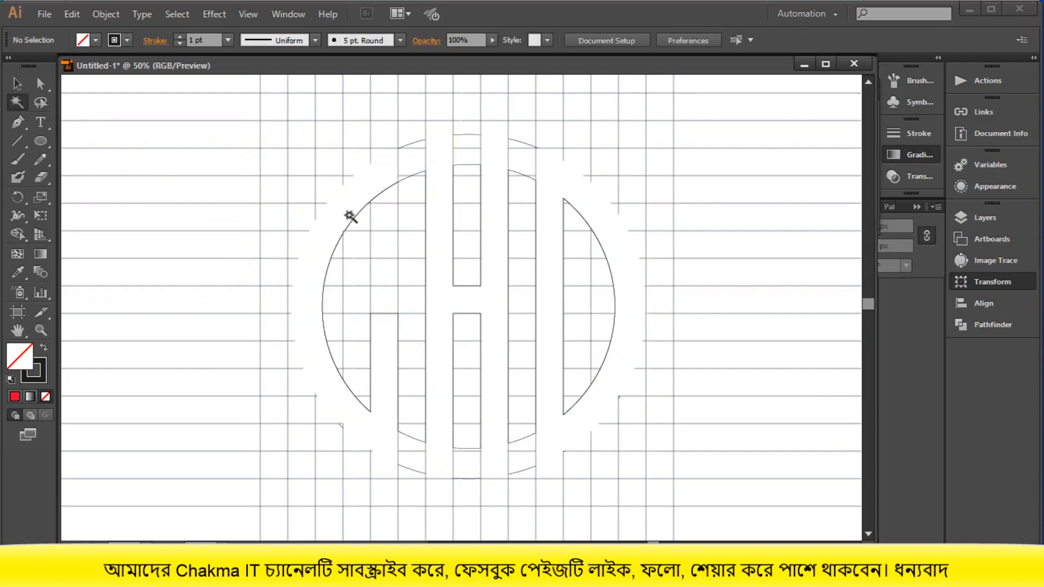
# - Delete all remaining grid and circle lines, and paste the cut GHD letters back in place
pyautogui.hotkey('ctrl', '-')
pyautogui.hotkey('ctrl', '-')
pyautogui.hotkey('ctrl', '-')
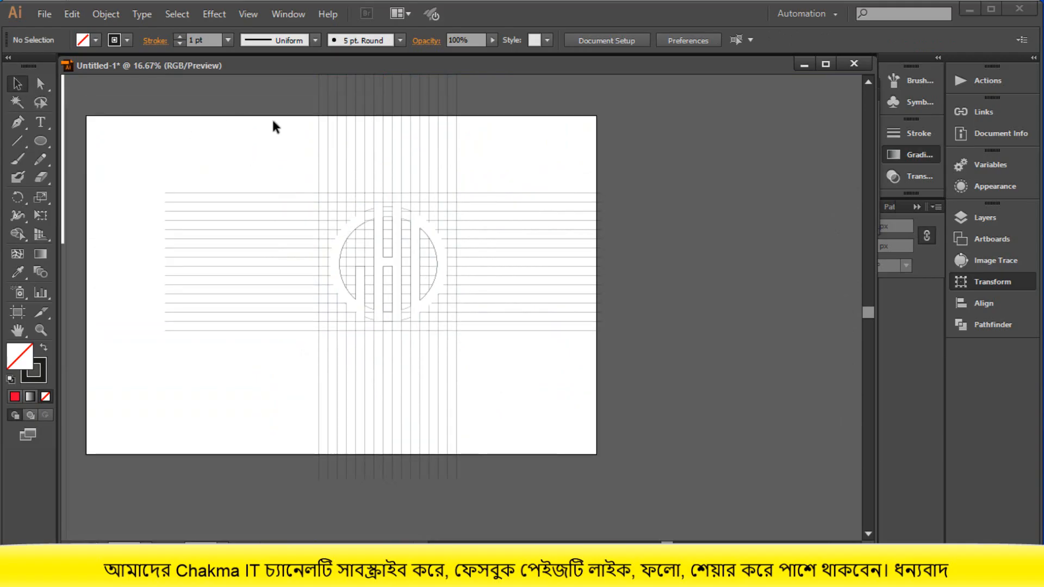
pyautogui.moveTo(273, 120); pyautogui.dragTo(532, 505)
pyautogui.press('Delete')
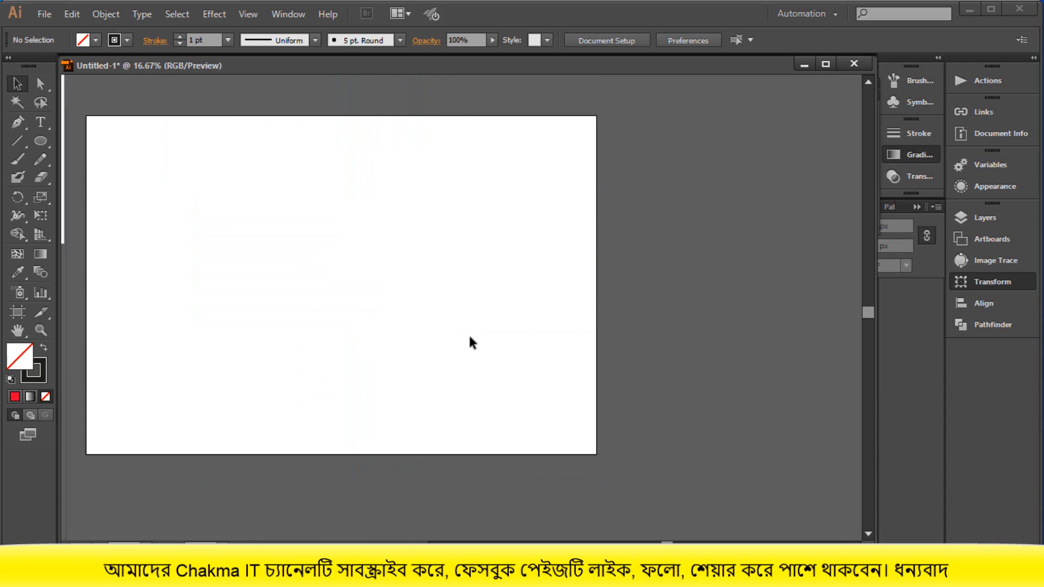
pyautogui.hotkey('ctrl', 'alt', '3')
pyautogui.click(470, 336)
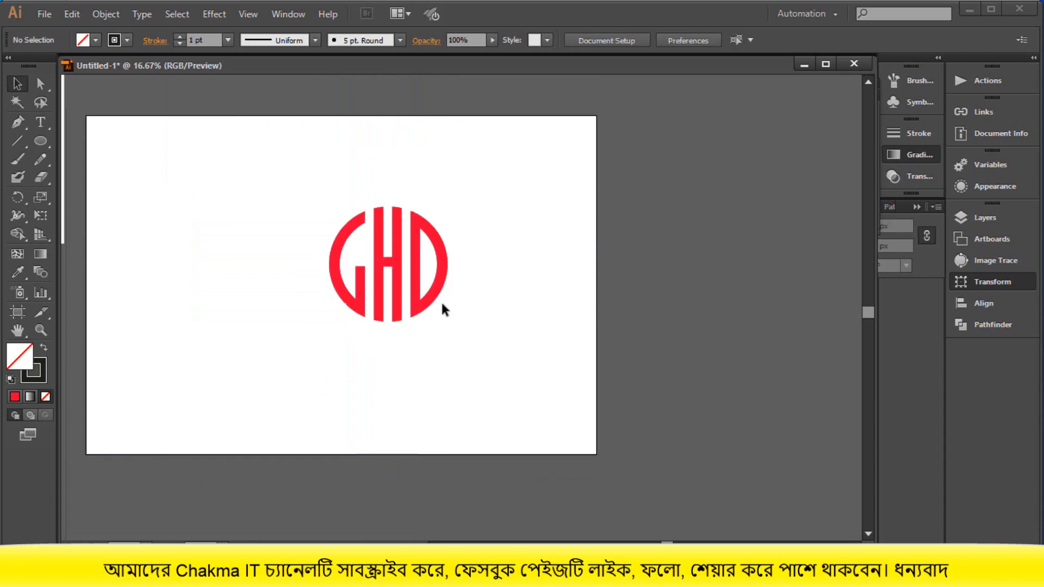
# - Group the red letters G, H and D into a single object
pyautogui.click(431, 294)
pyautogui.click(489, 304)
pyautogui.moveTo(313, 190); pyautogui.dragTo(449, 307)
pyautogui.rightClick(458, 329)
pyautogui.click(489, 365)
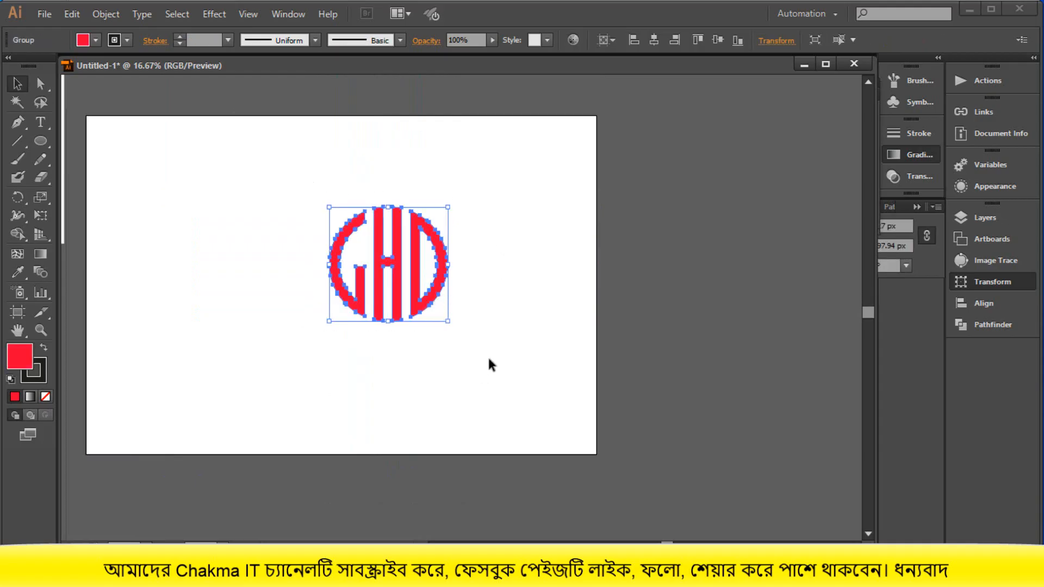
pyautogui.click(489, 360)
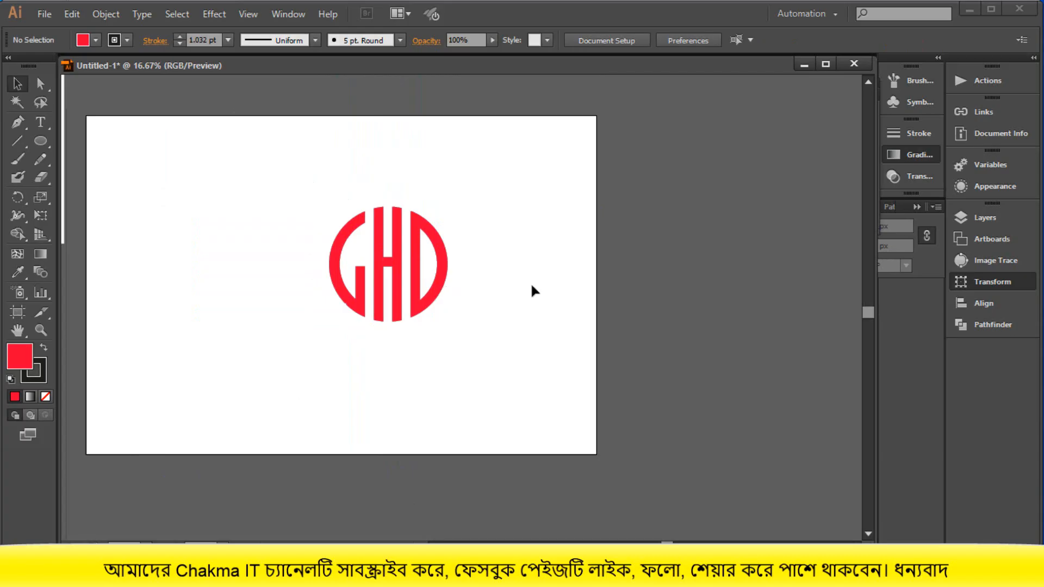
# - Move the grouped GHD logo off the artboard, placing it beside the monogram reference image on its outer side
pyautogui.moveTo(443, 290); pyautogui.dragTo(582, 292)
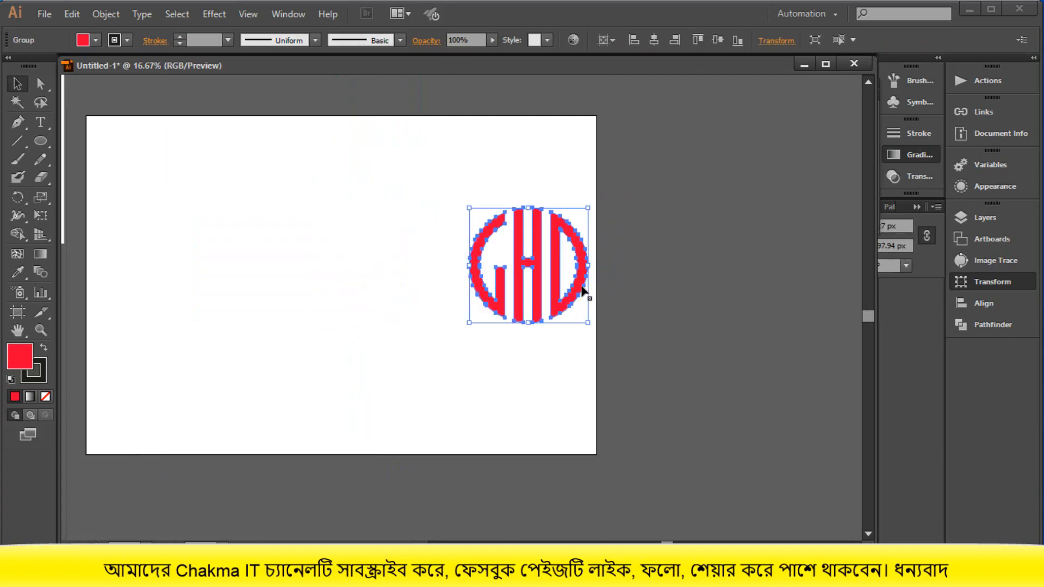
pyautogui.scroll(-1, 579, 299)
pyautogui.click(577, 313)
pyautogui.scroll(1, 576, 308)
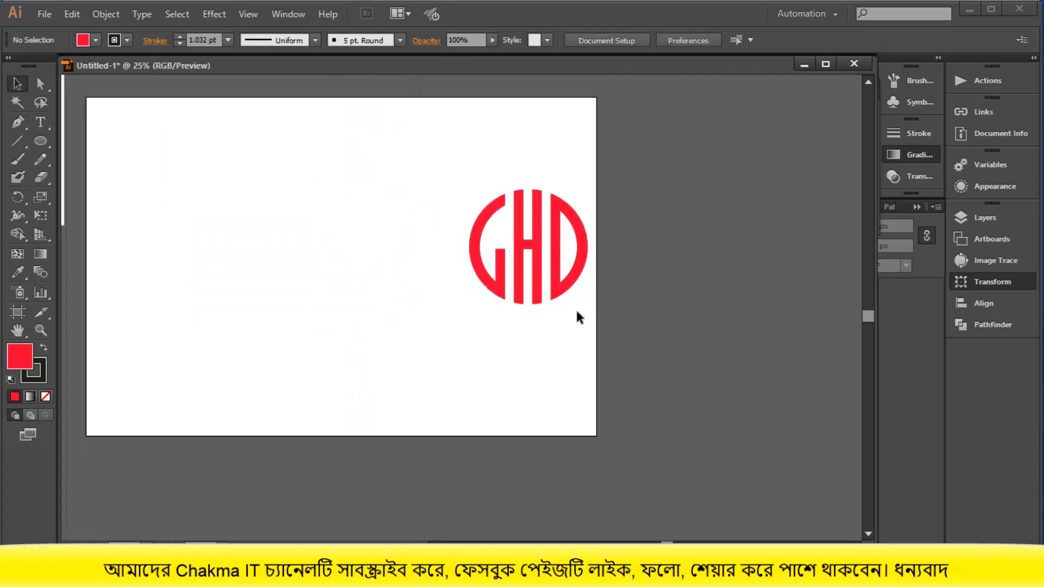
pyautogui.scroll(-2, 576, 308)
pyautogui.scroll(-1, 578, 315)
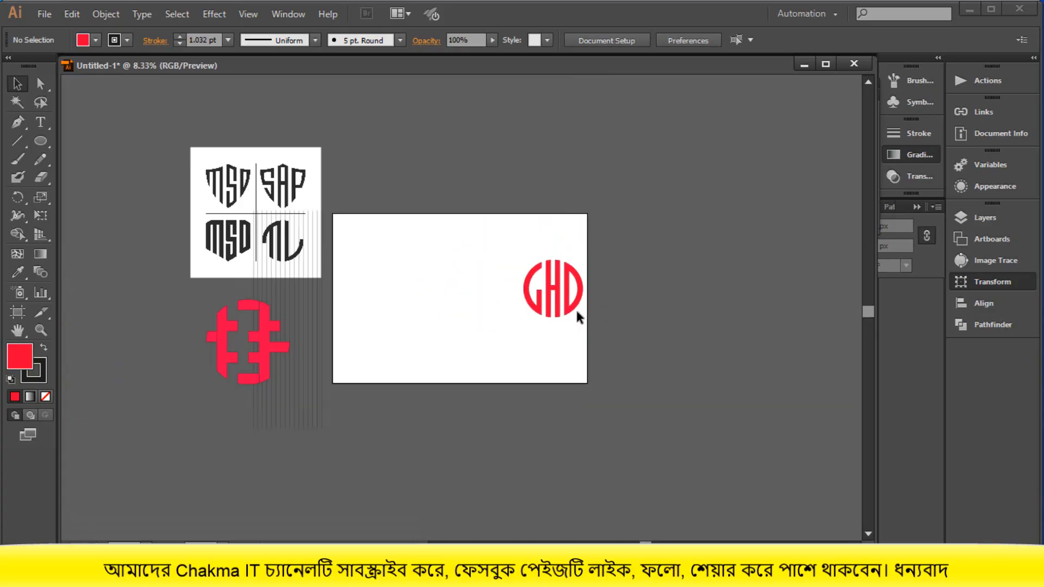
pyautogui.moveTo(569, 312); pyautogui.dragTo(177, 278)
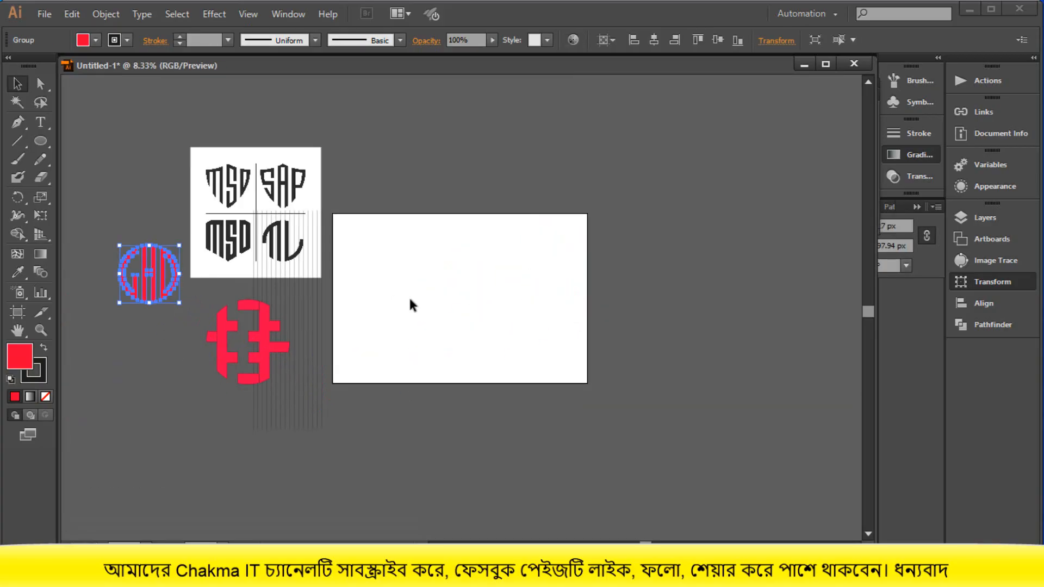
pyautogui.click(409, 295)
# - Move the vertical line group onto the artboard and put a spare copy of it outside, below the GHD logo
pyautogui.moveTo(307, 423); pyautogui.dragTo(552, 390)
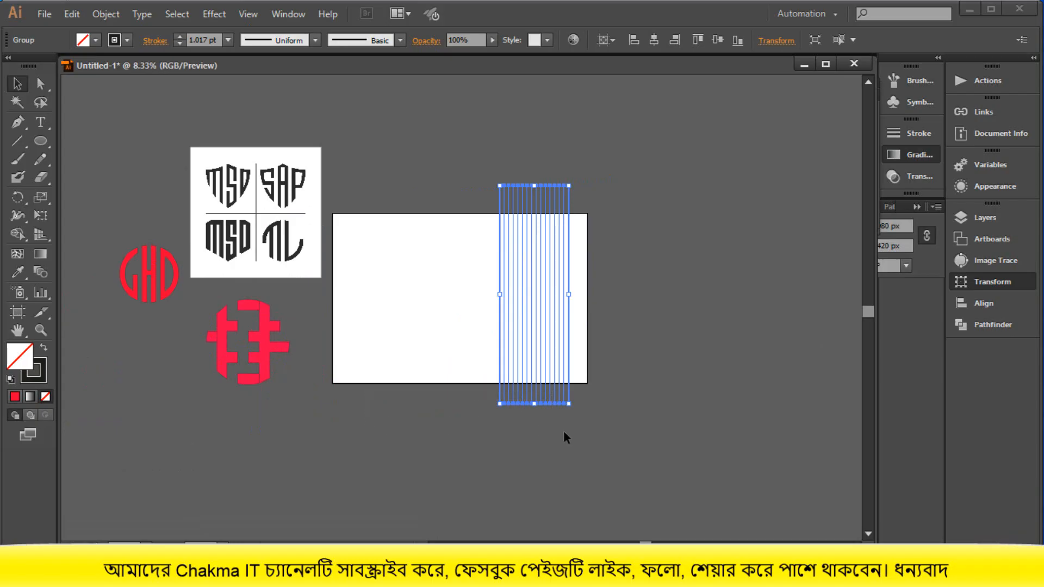
pyautogui.click(559, 389)
pyautogui.moveTo(559, 390); pyautogui.dragTo(220, 489)
pyautogui.click(409, 442)
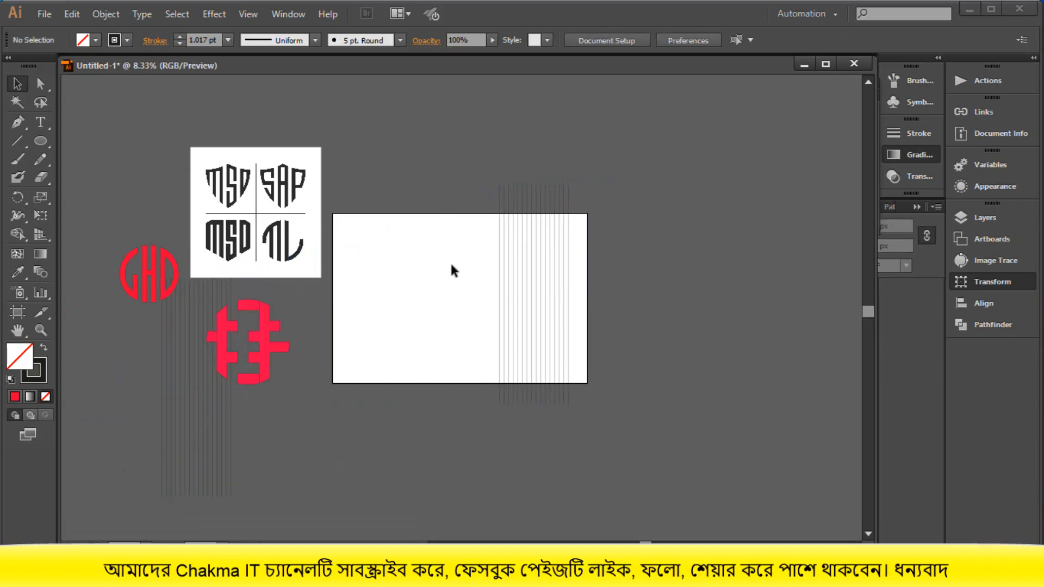
# - Reflect a copy of the artboard's vertical line group at an angle of -135° to form a crossing square grid
pyautogui.click(511, 324)
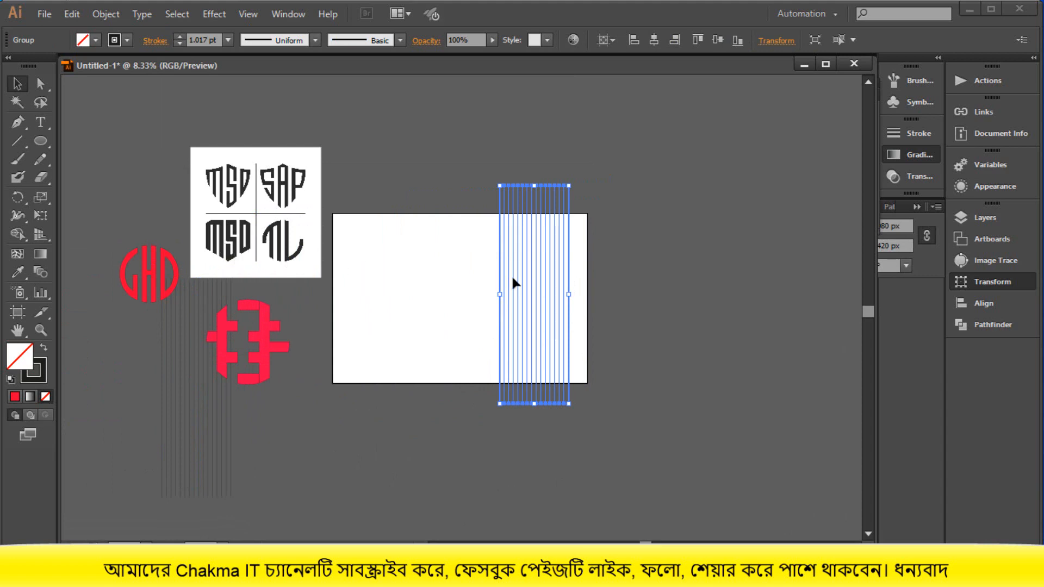
pyautogui.rightClick(530, 301)
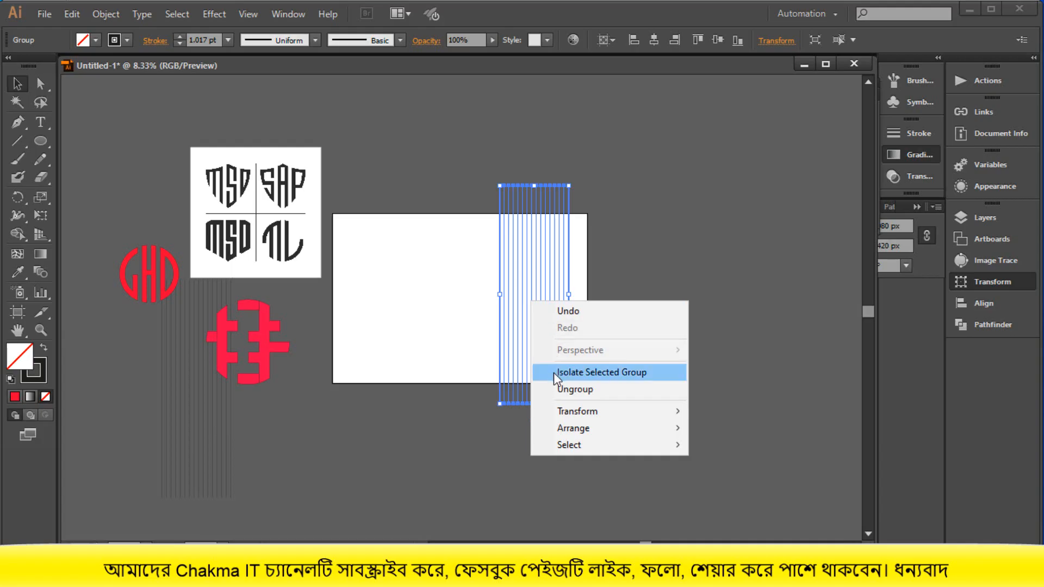
pyautogui.moveTo(568, 416)
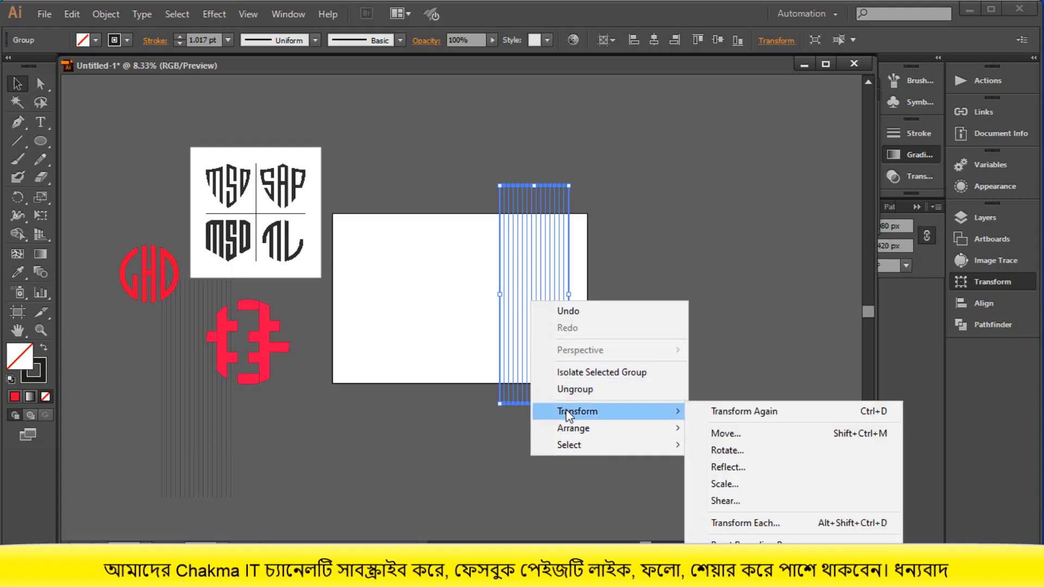
pyautogui.click(728, 466)
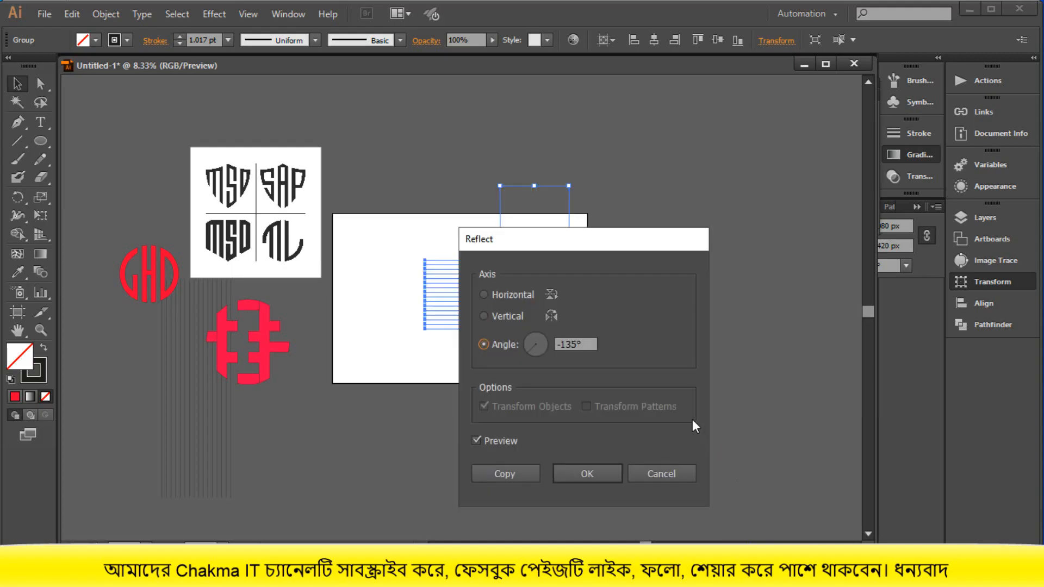
pyautogui.click(504, 474)
pyautogui.click(620, 394)
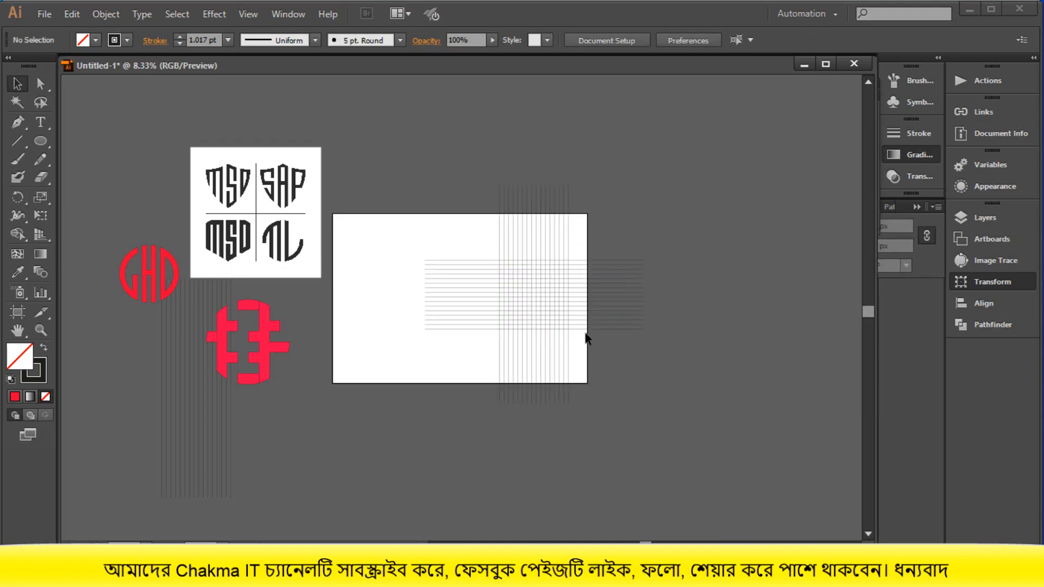
# - Draw a flat-topped hexagon about 15 grid cells wide from the center of the new grid with the Polygon tool
pyautogui.click(47, 142)
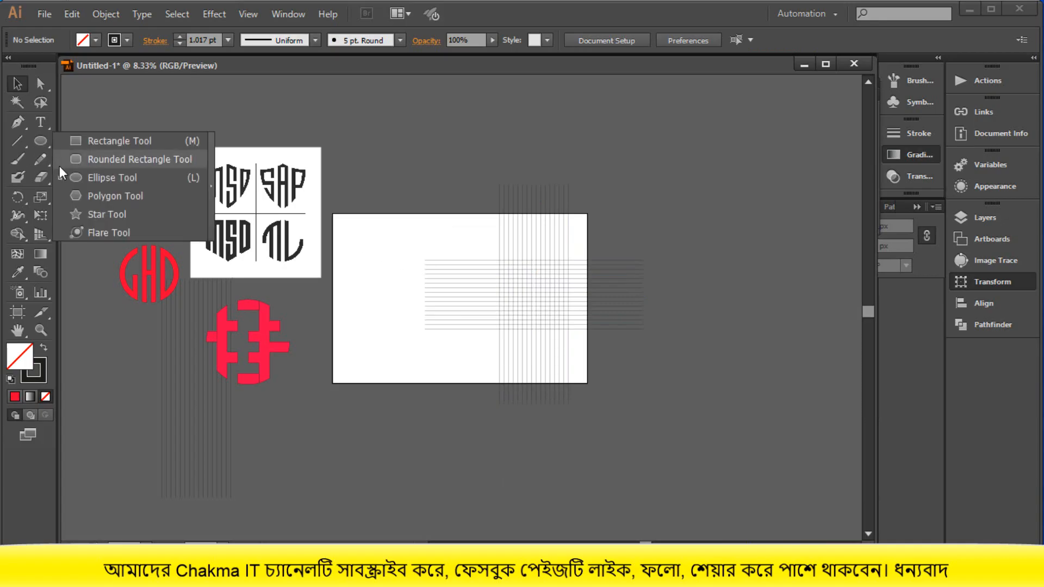
pyautogui.click(79, 191)
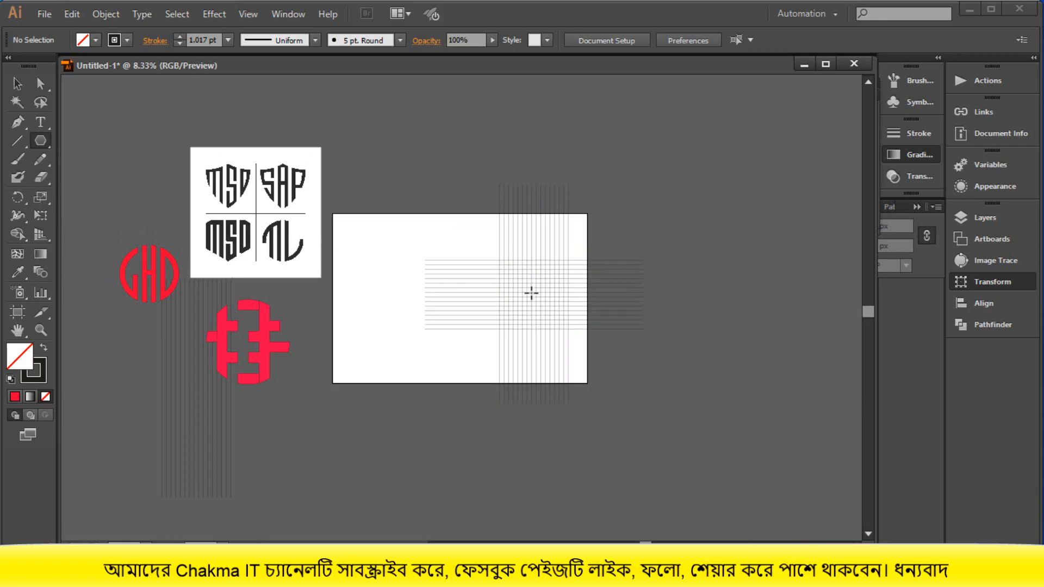
pyautogui.moveTo(531, 293); pyautogui.dragTo(546, 321)
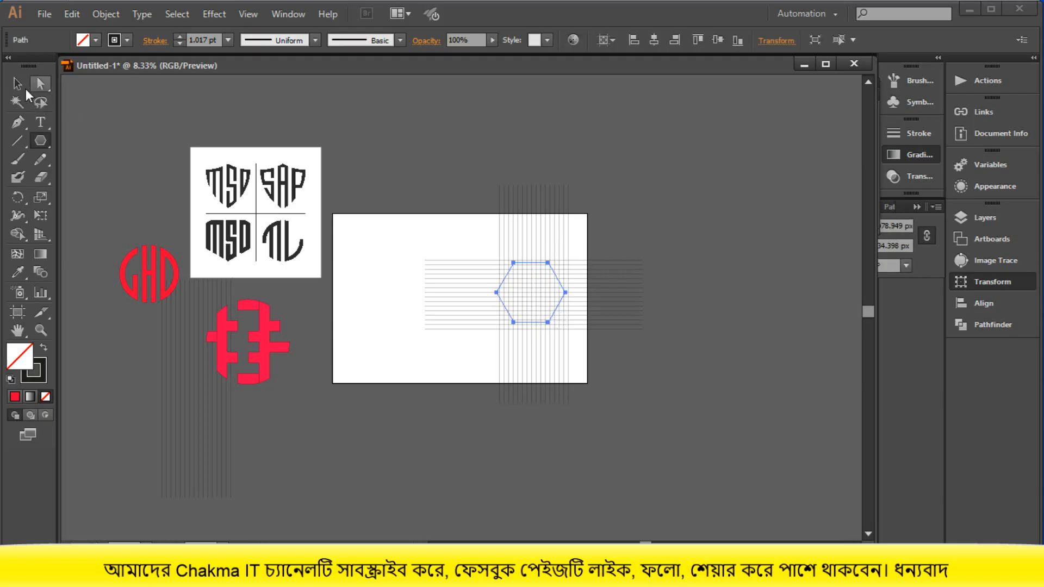
# - Try to rotate the hexagon slightly on the grid, and undo the rotation
pyautogui.click(21, 85)
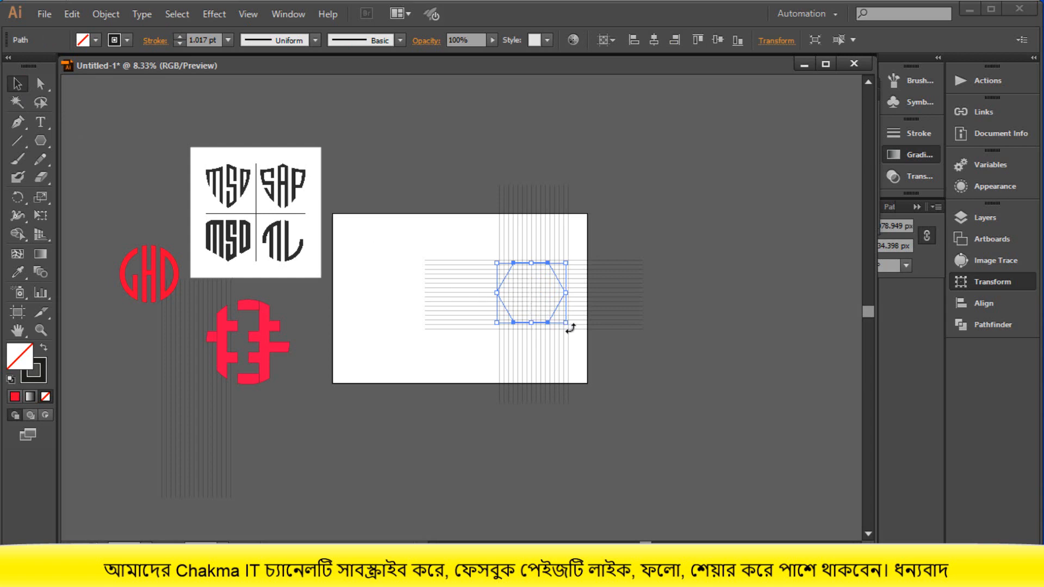
pyautogui.moveTo(567, 328); pyautogui.dragTo(510, 350)
pyautogui.click(682, 360)
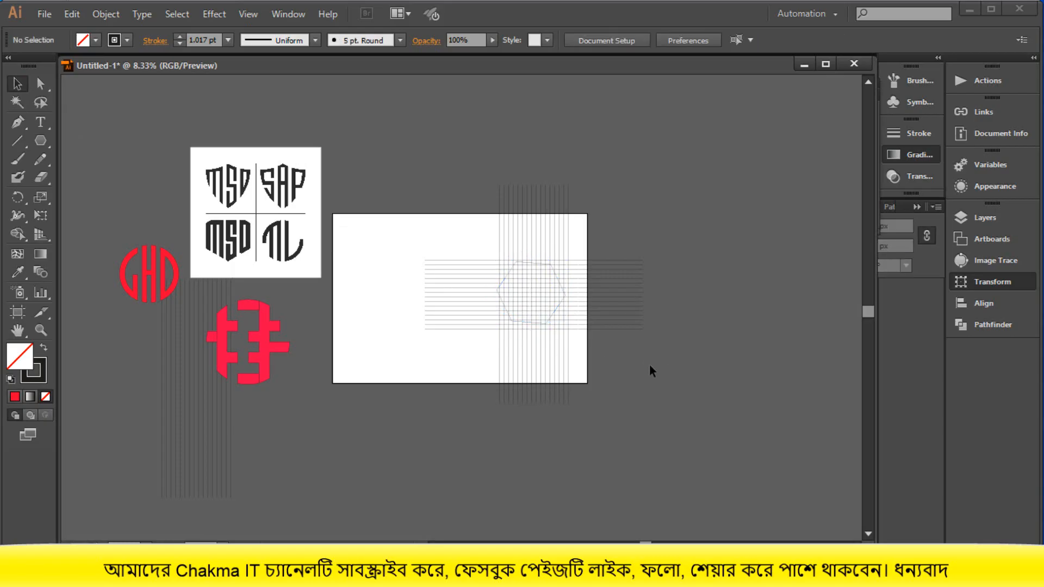
pyautogui.hotkey('ctrl', 'z')
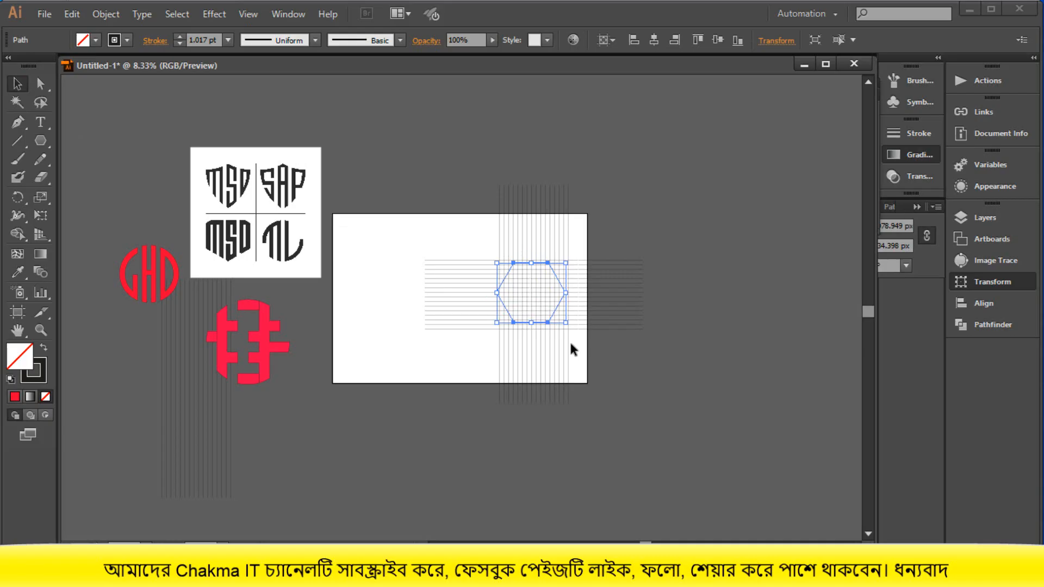
# - Resize the hexagon so its horizontal edges lie on grid lines and its right corner meets the outermost vertical line
pyautogui.scroll(8, 570, 343)
pyautogui.scroll(-5, 573, 344)
pyautogui.scroll(-8, 572, 344)
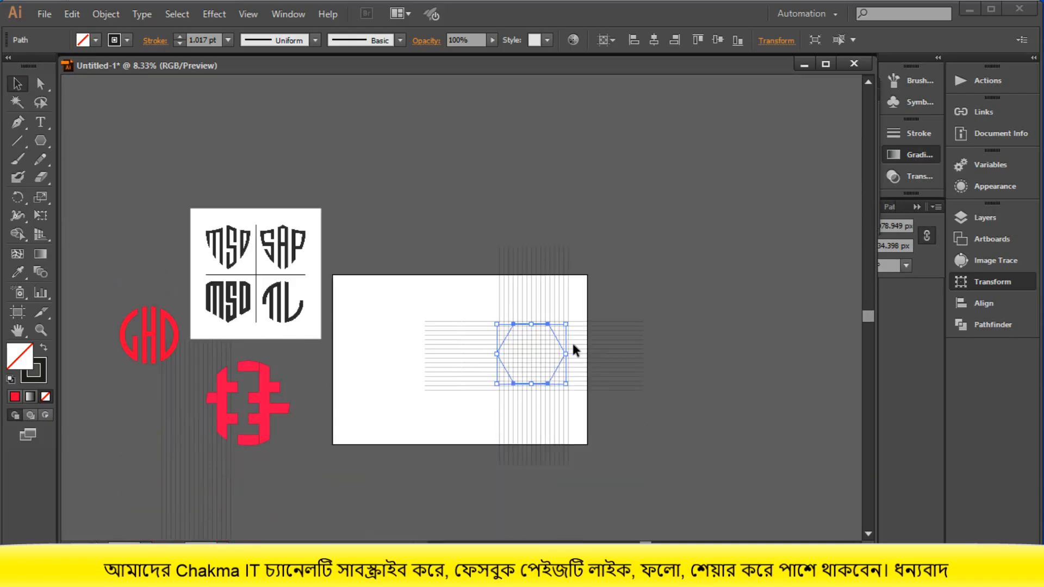
pyautogui.scroll(2, 530, 376)
pyautogui.scroll(-1, 531, 376)
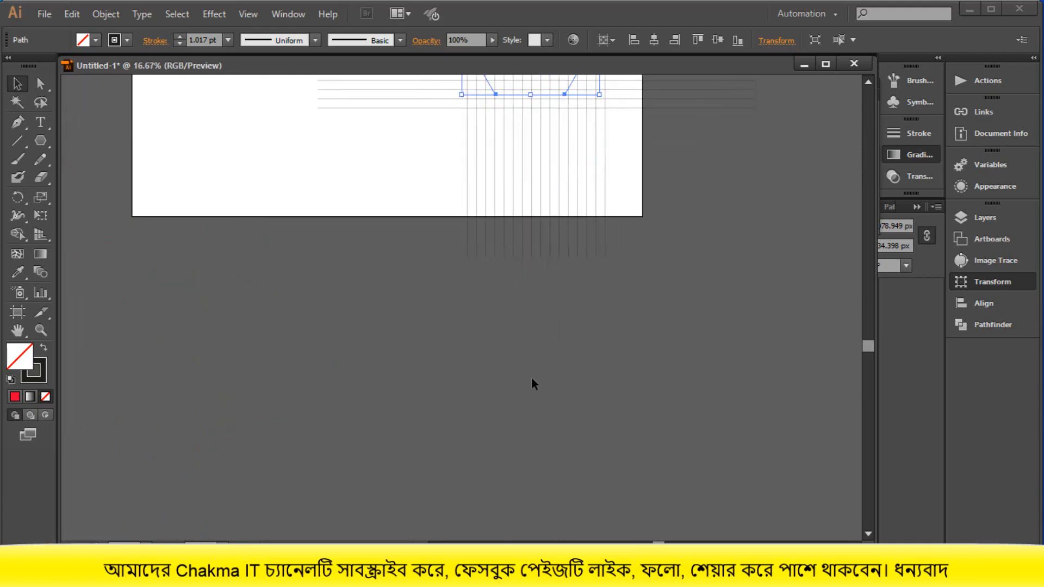
pyautogui.scroll(3, 530, 377)
pyautogui.scroll(-1, 543, 381)
pyautogui.scroll(10, 542, 382)
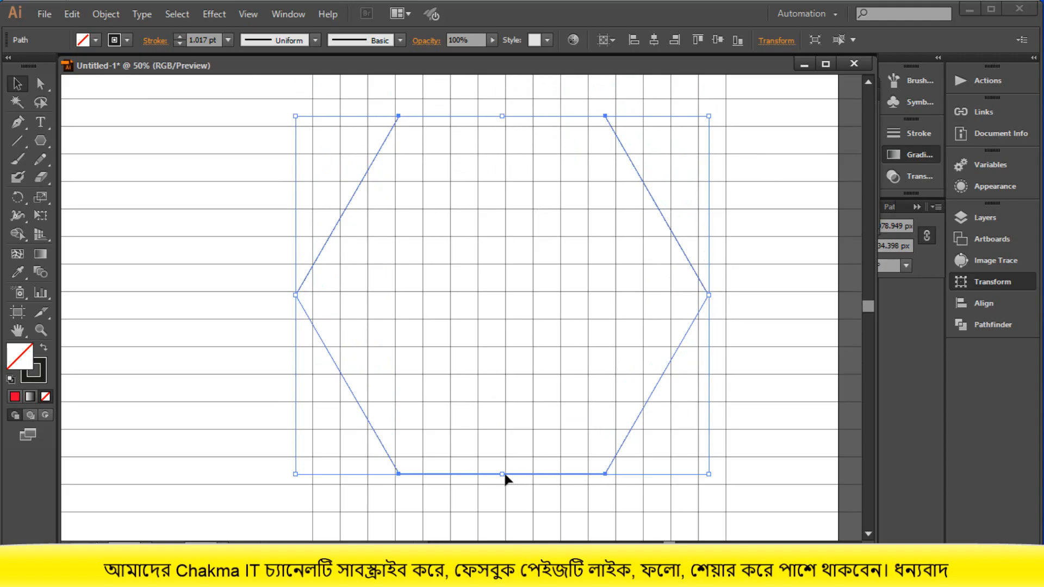
pyautogui.moveTo(503, 476); pyautogui.dragTo(500, 483)
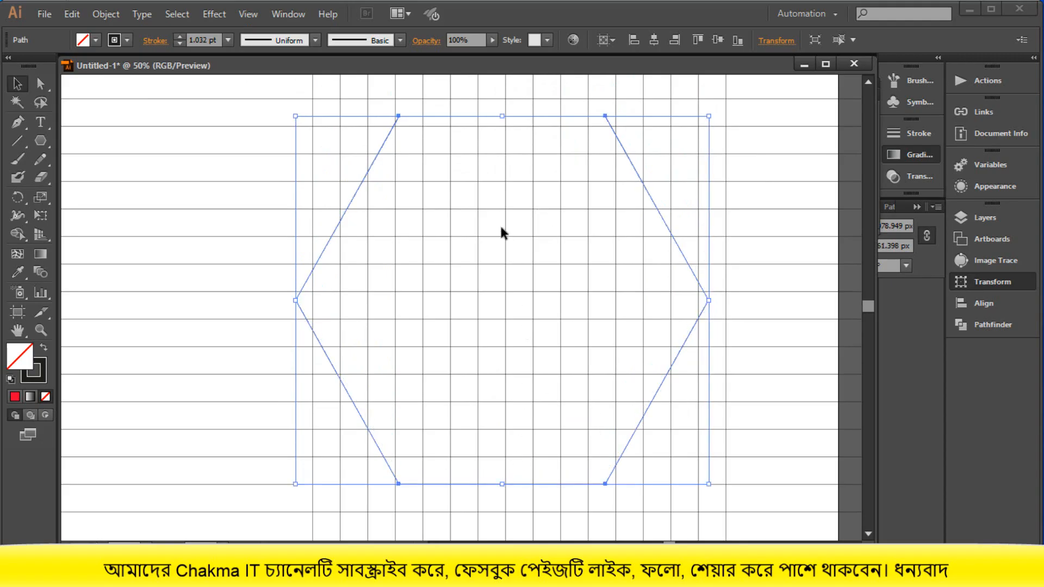
pyautogui.moveTo(503, 119); pyautogui.dragTo(504, 126)
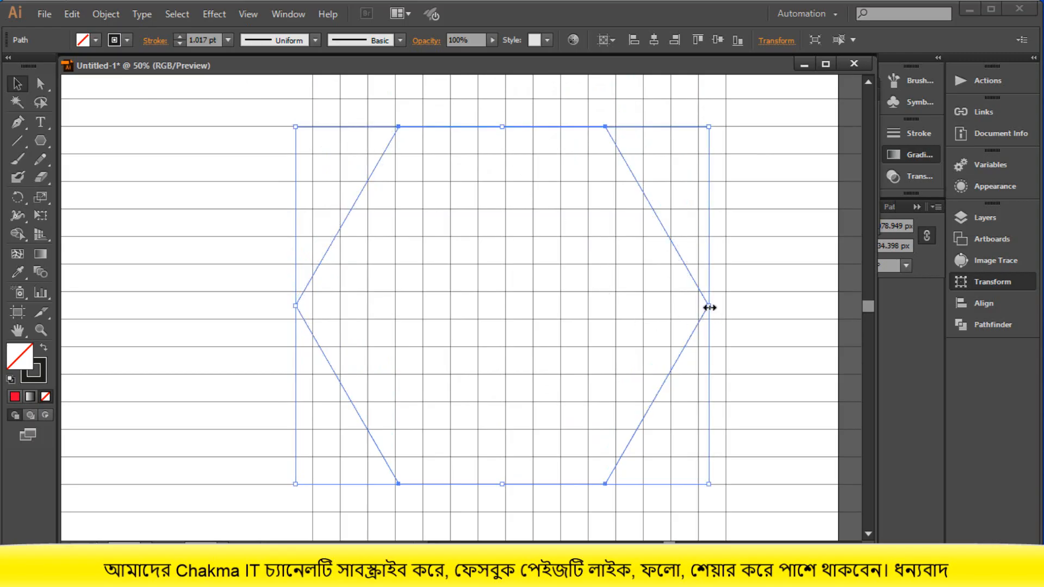
pyautogui.moveTo(709, 305); pyautogui.dragTo(721, 306)
pyautogui.scroll(-3, 719, 306)
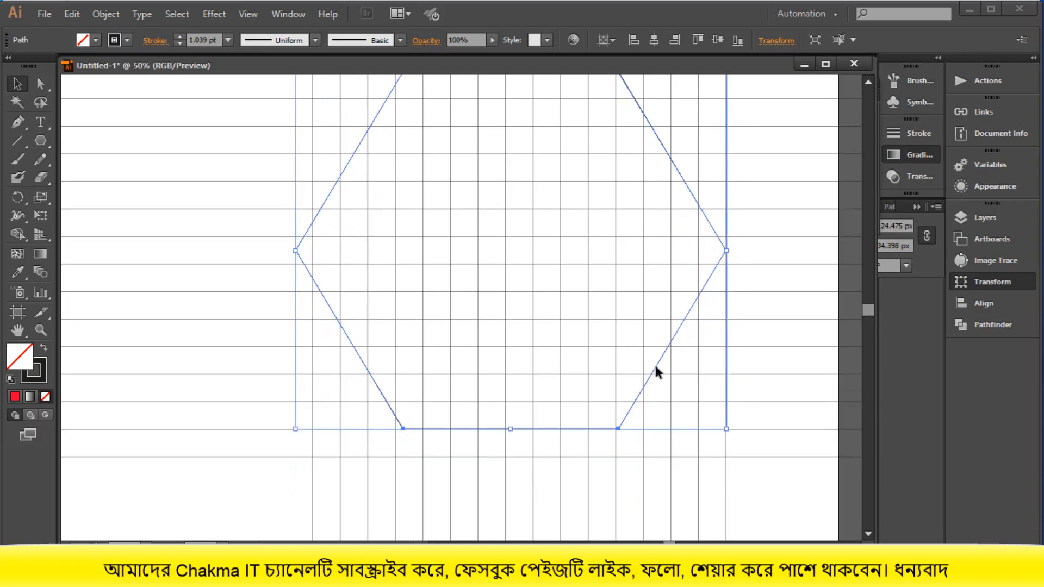
# - Try offset duplicates of the hexagon up and to the left, and undo them
pyautogui.click(644, 356)
pyautogui.moveTo(654, 366); pyautogui.dragTo(605, 315)
pyautogui.scroll(3, 604, 314)
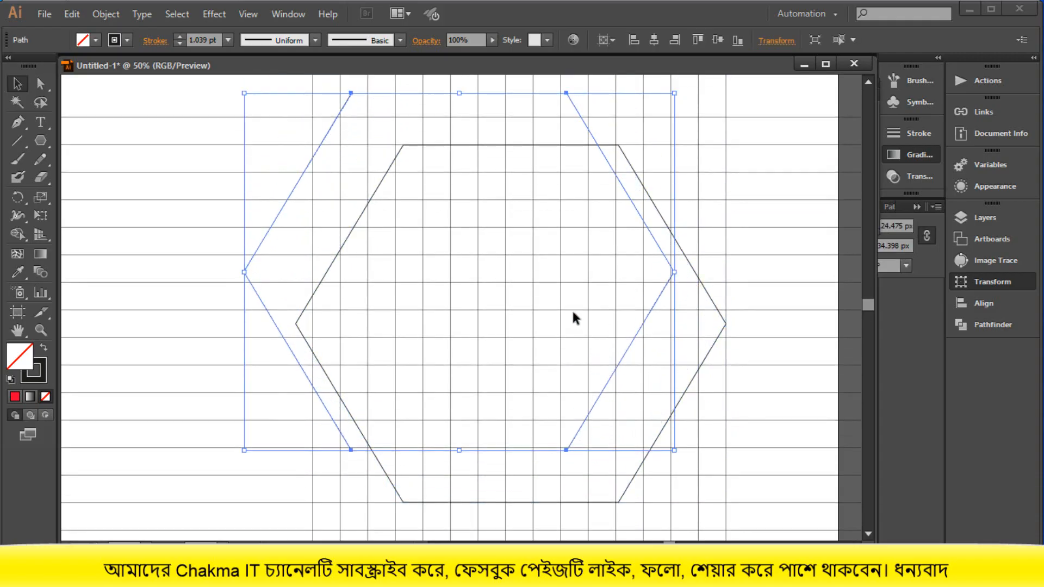
pyautogui.hotkey('ctrl', 'z')
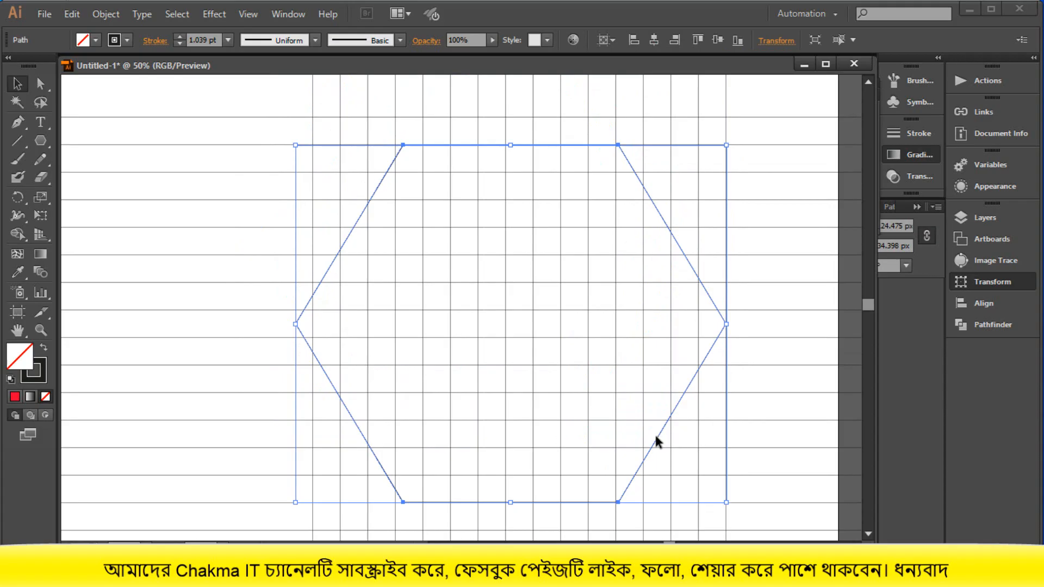
pyautogui.moveTo(654, 438); pyautogui.dragTo(628, 405)
pyautogui.hotkey('ctrl', 'z')
# - Duplicate the hexagon, scale the copy proportionally to about two-thirds size, and place it near the center of the original
pyautogui.moveTo(646, 448); pyautogui.dragTo(566, 310)
pyautogui.scroll(2, 523, 229)
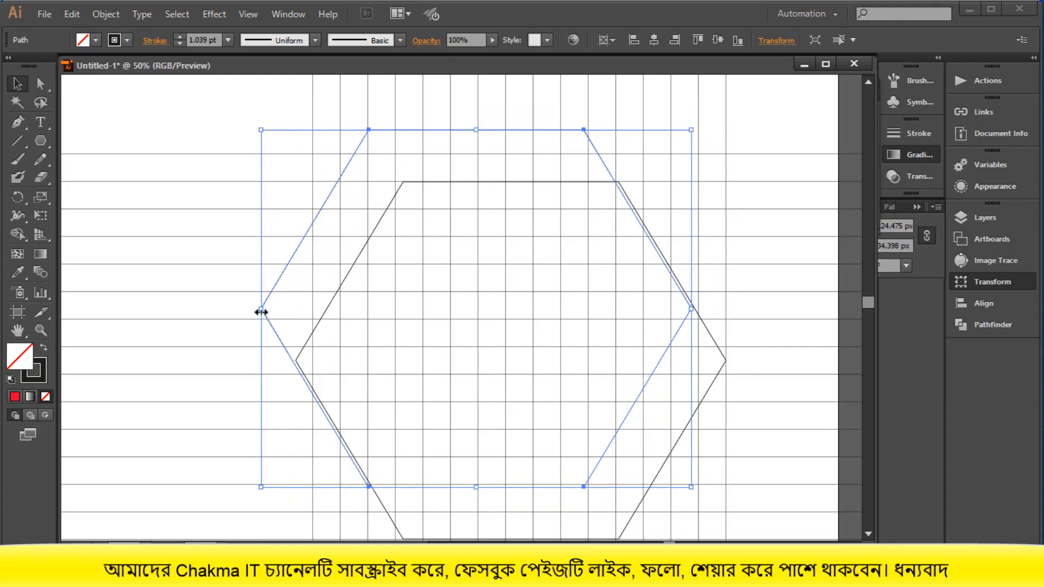
pyautogui.moveTo(260, 311); pyautogui.dragTo(332, 345)
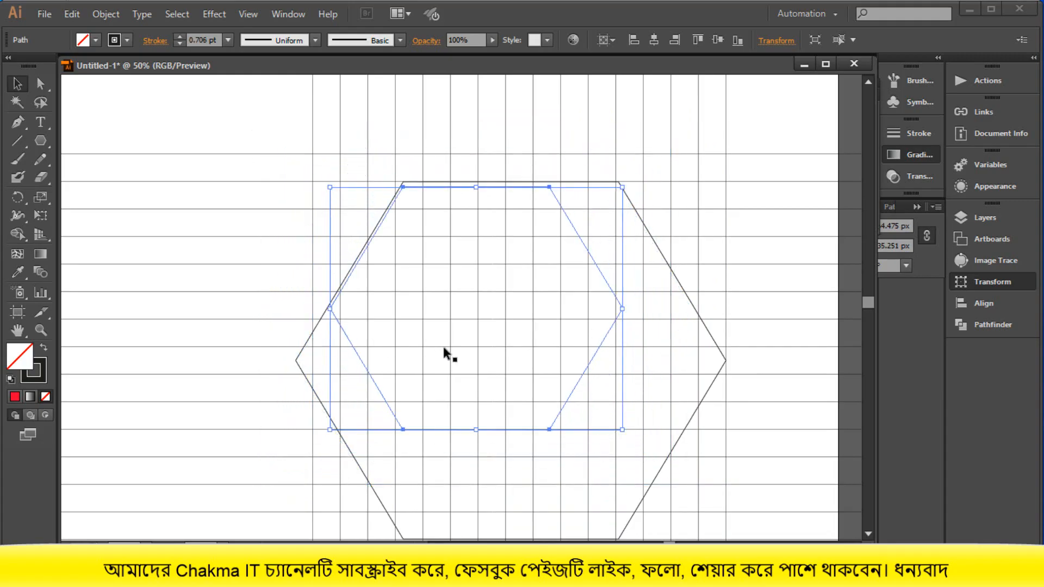
pyautogui.scroll(-4, 560, 403)
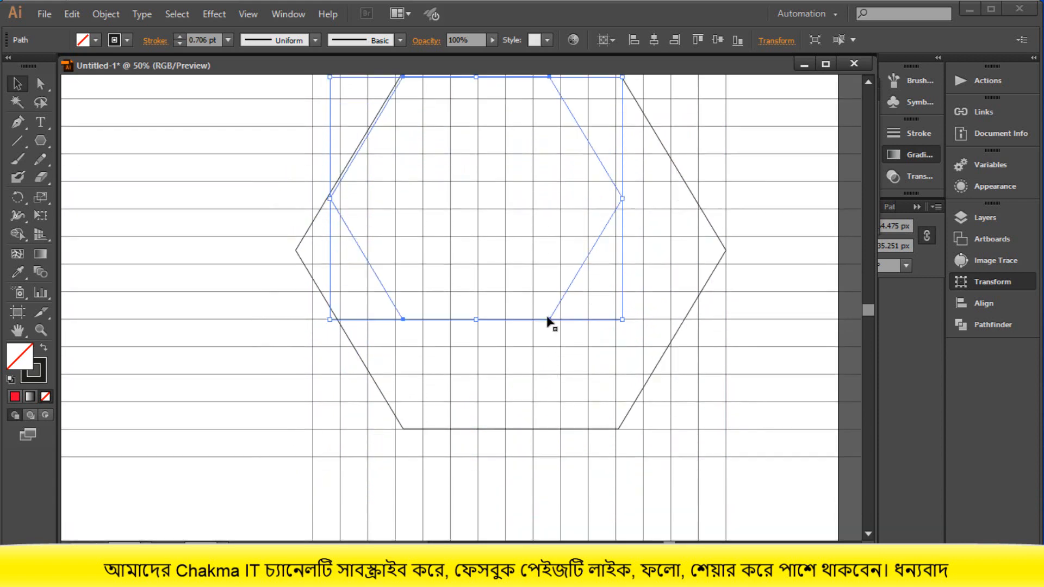
pyautogui.moveTo(550, 320); pyautogui.dragTo(590, 374)
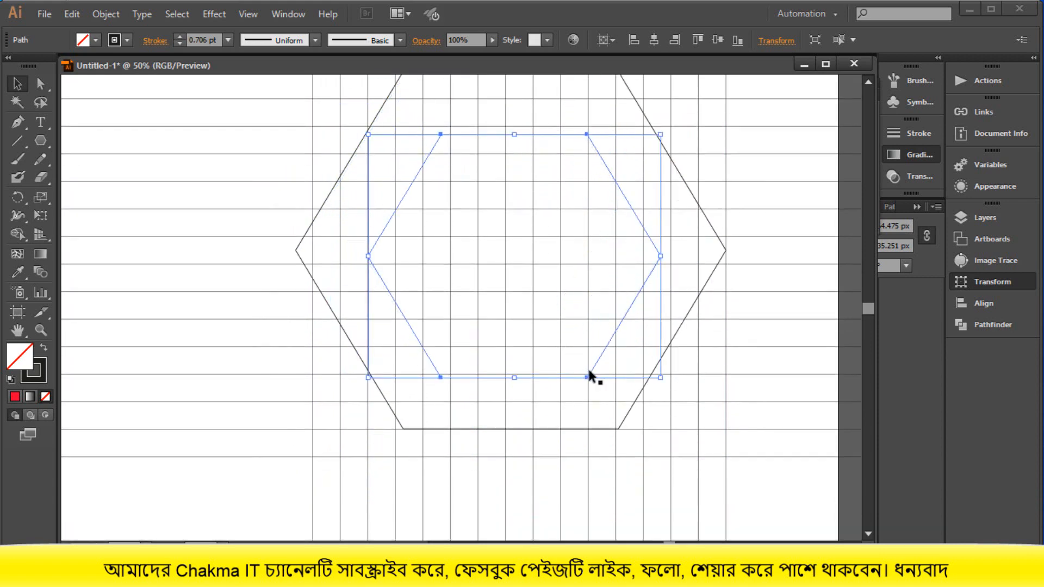
# - Enlarge the inner hexagon so its horizontal edges lie one grid cell inside the outer hexagon and its left corner meets a vertical line
pyautogui.scroll(2, 592, 374)
pyautogui.scroll(1, 592, 376)
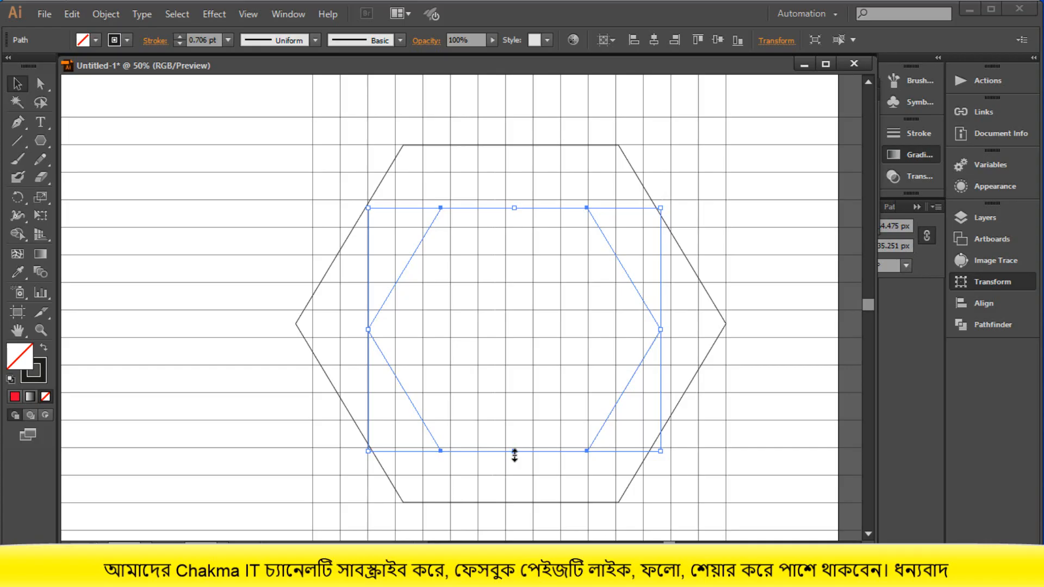
pyautogui.moveTo(515, 454); pyautogui.dragTo(517, 478)
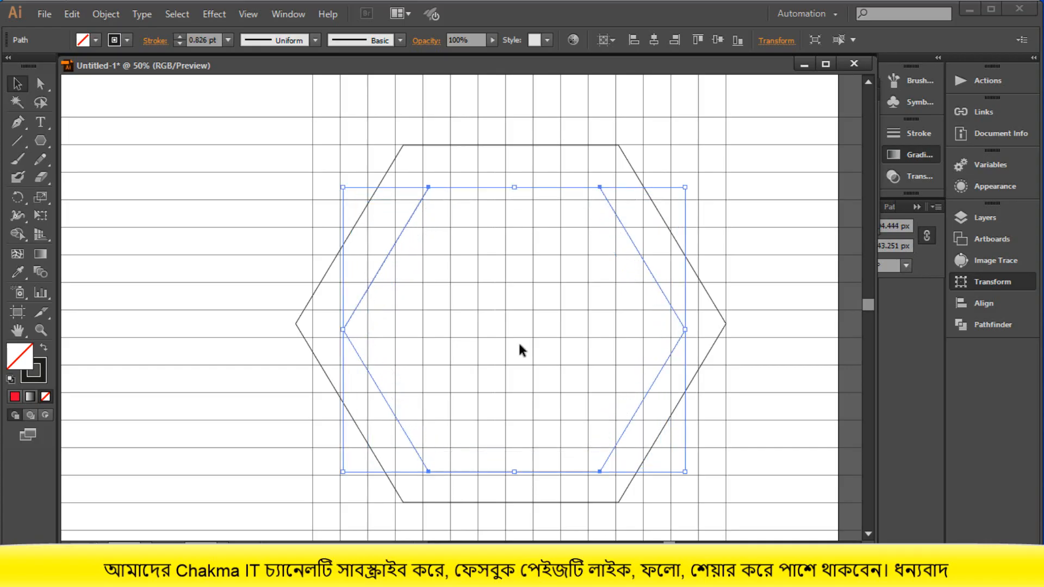
pyautogui.moveTo(515, 188); pyautogui.dragTo(518, 179)
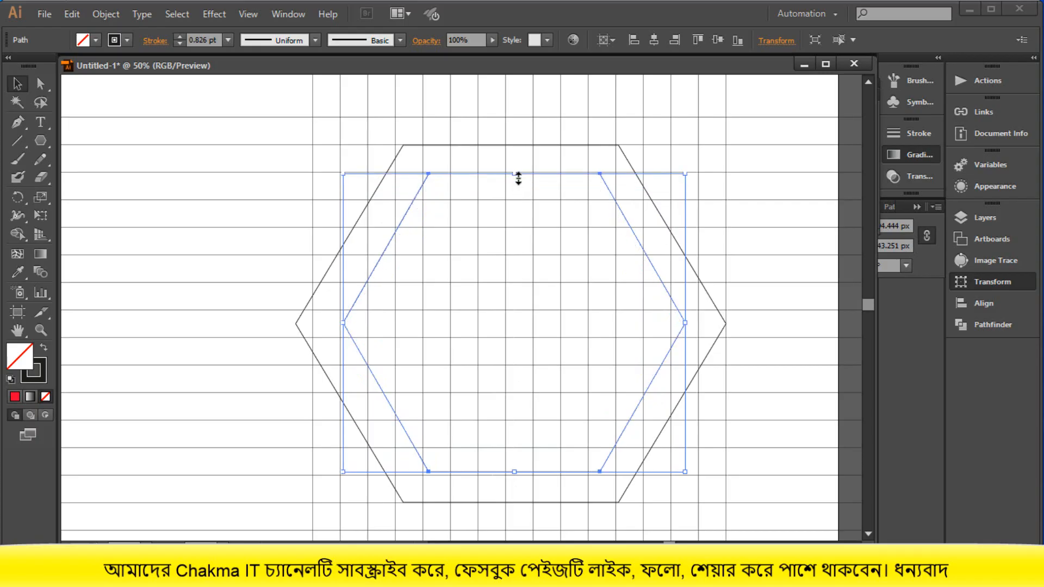
pyautogui.moveTo(514, 472); pyautogui.dragTo(518, 478)
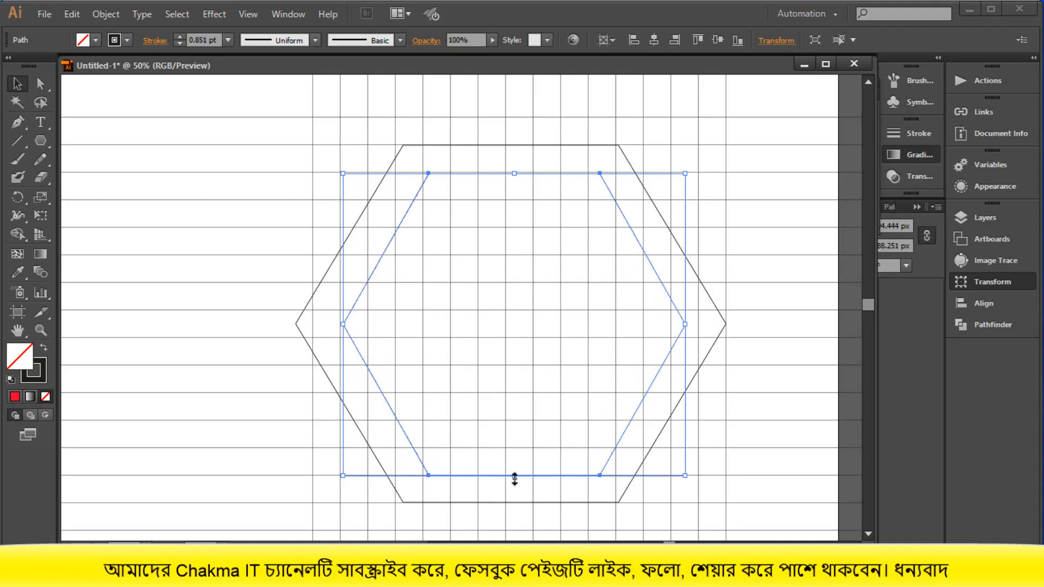
pyautogui.moveTo(343, 324); pyautogui.dragTo(339, 325)
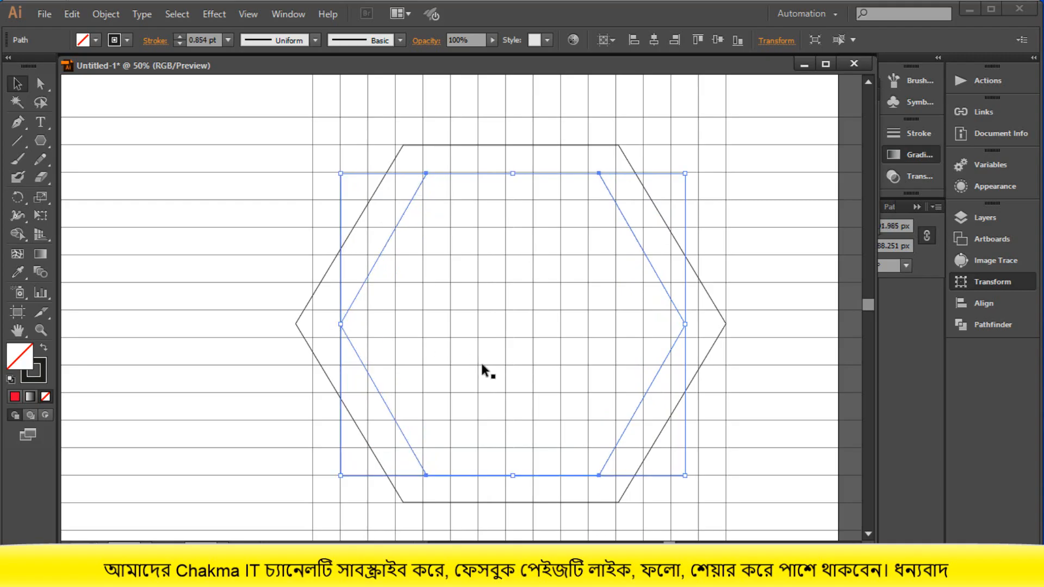
pyautogui.moveTo(685, 324); pyautogui.dragTo(692, 324)
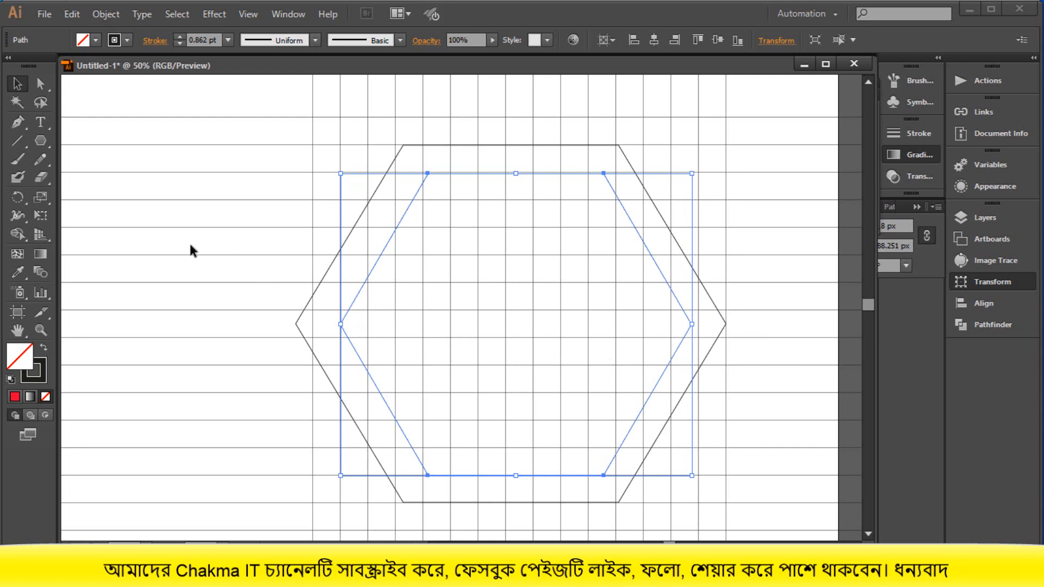
pyautogui.click(787, 391)
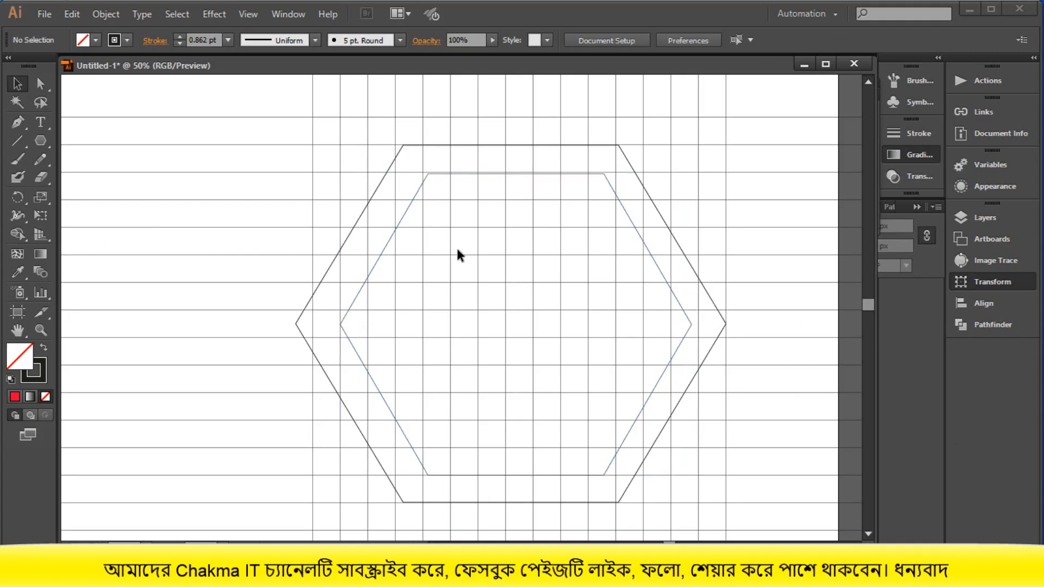
# - Select the grid with both hexagons, activate the Shape Builder tool, and set the fill color to blue 1E0AE2
pyautogui.moveTo(288, 111); pyautogui.dragTo(639, 419)
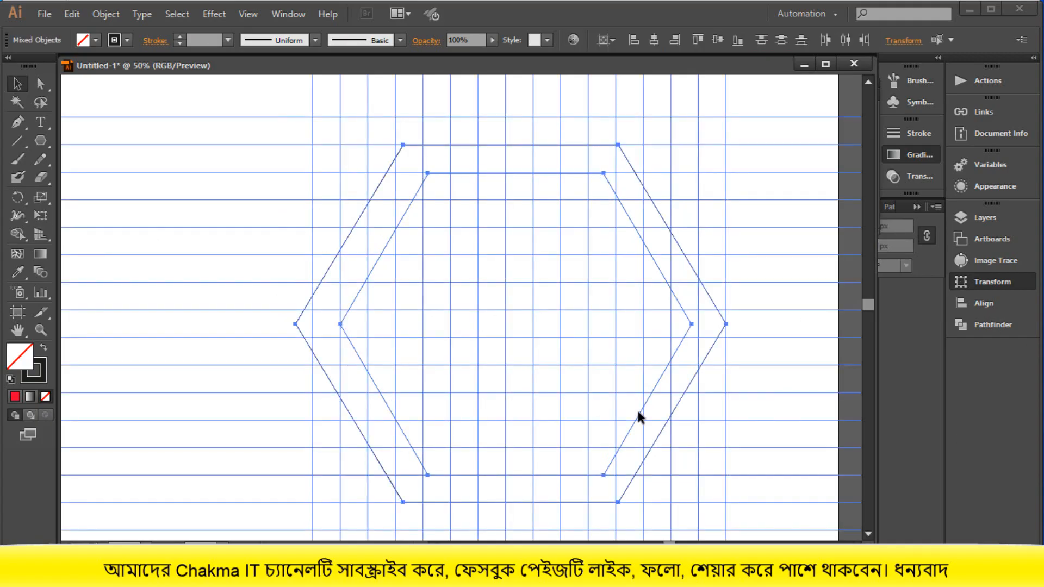
pyautogui.click(21, 233)
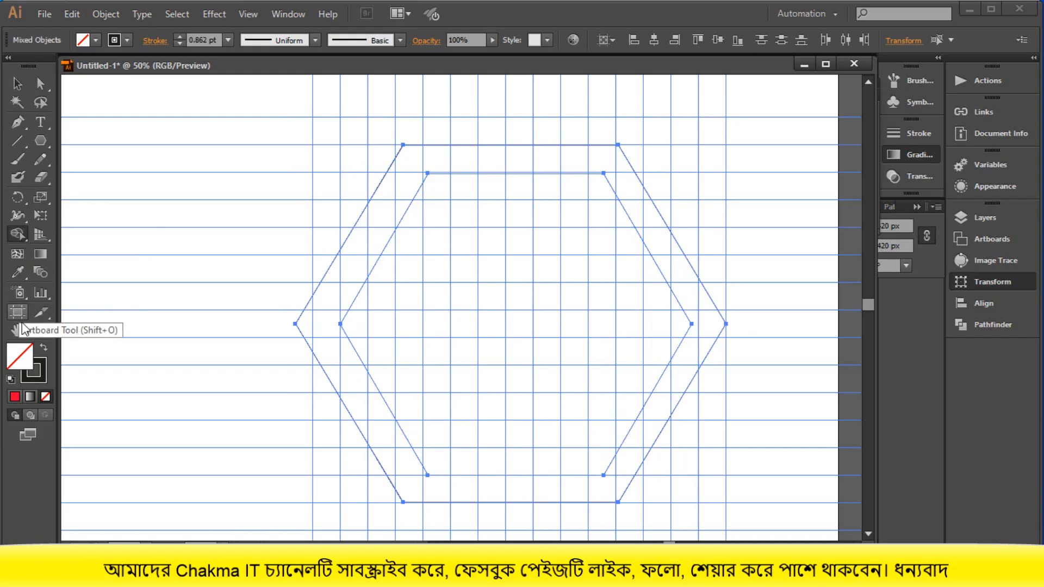
pyautogui.doubleClick(25, 358)
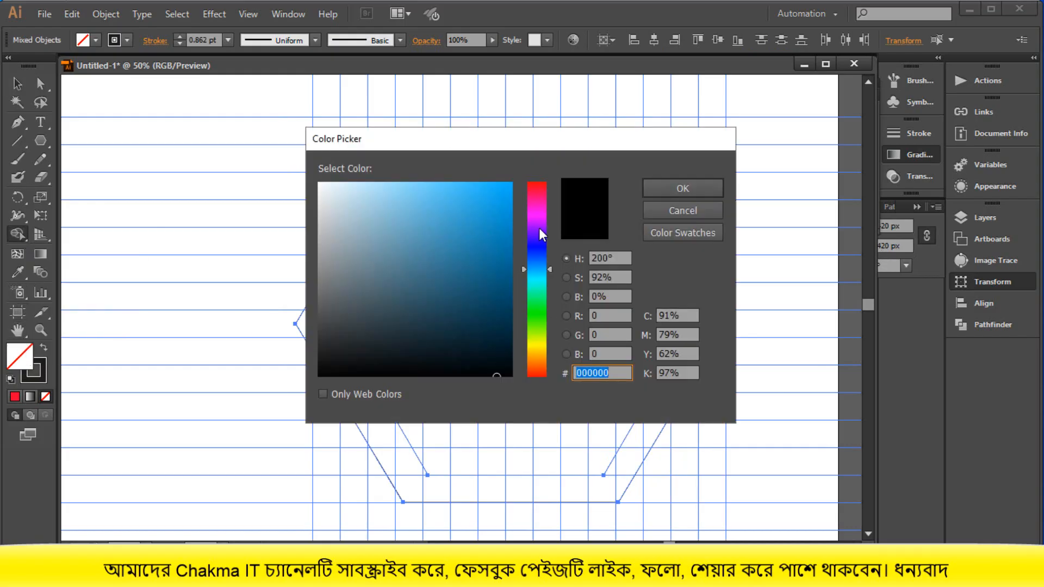
pyautogui.click(538, 244)
pyautogui.click(504, 203)
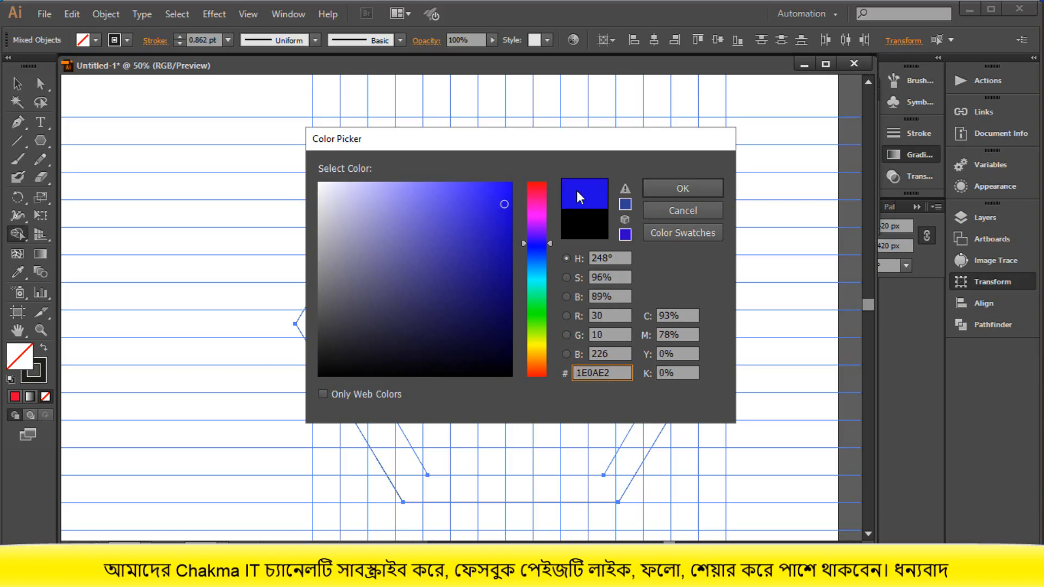
pyautogui.click(667, 186)
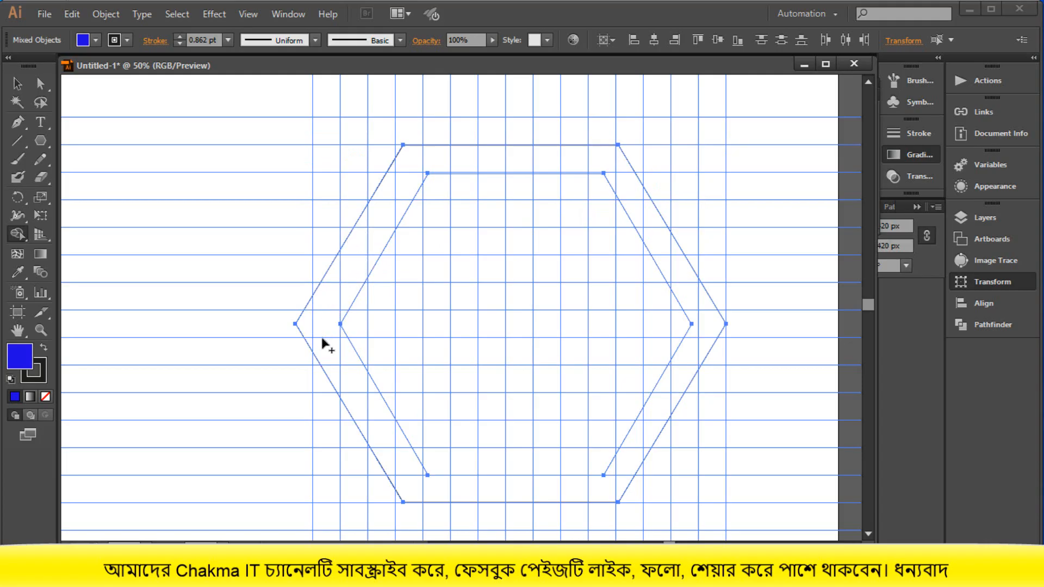
# - Merge the regions of the lower-left band between the two hexagons into one blue diagonal shape
pyautogui.moveTo(324, 342)
pyautogui.mouseDown()
pyautogui.moveTo(364, 387)
pyautogui.moveTo(413, 481)
pyautogui.moveTo(411, 467)
pyautogui.mouseUp()
pyautogui.click(370, 409)
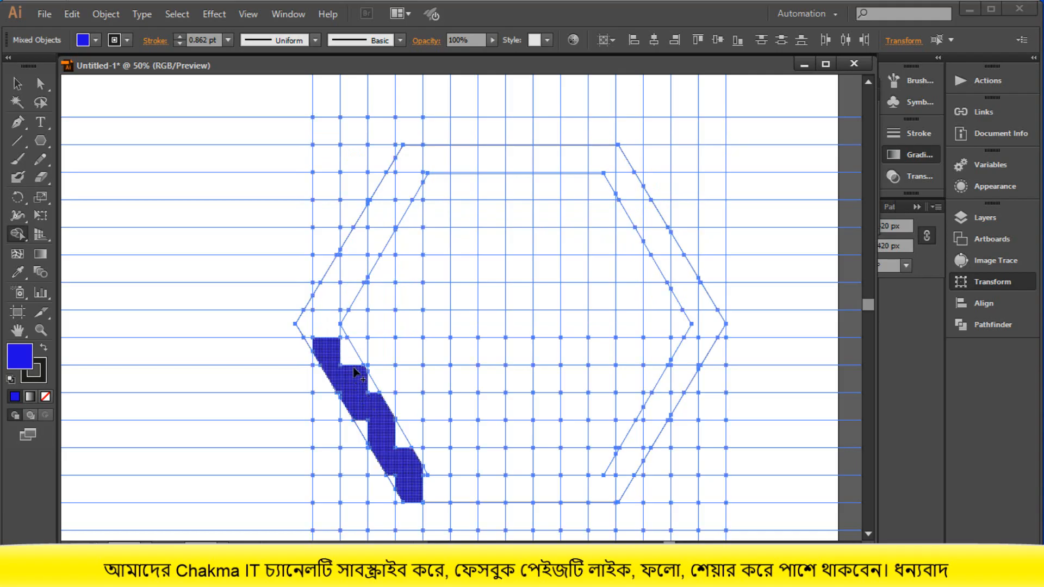
pyautogui.click(378, 434)
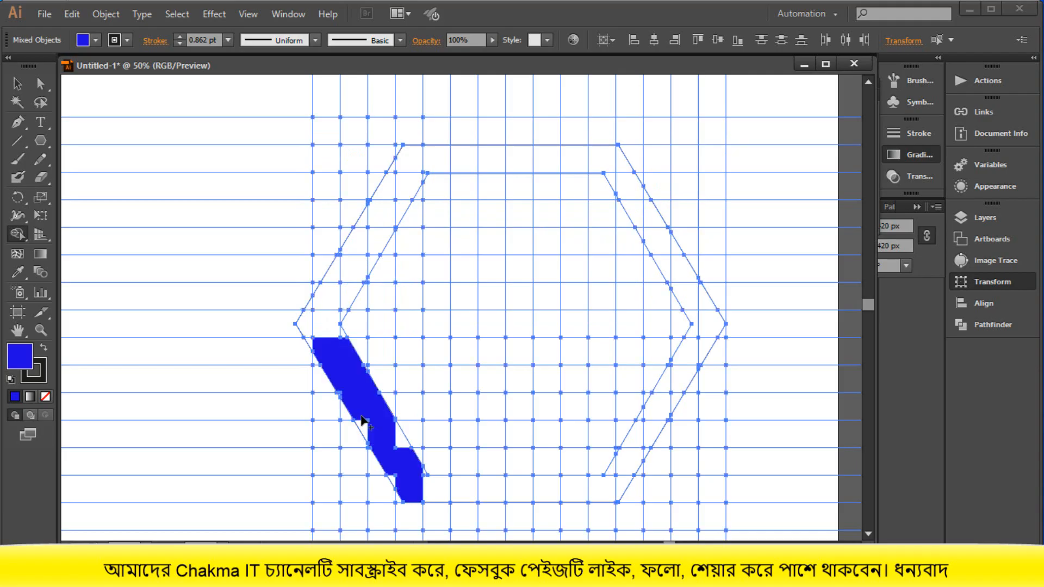
pyautogui.click(404, 443)
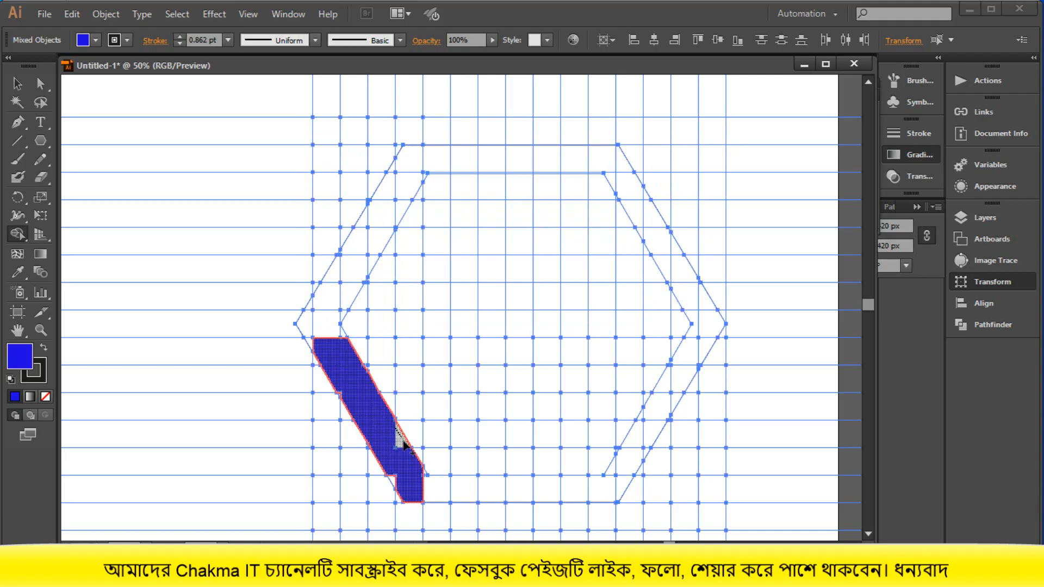
pyautogui.click(392, 473)
# - Extend the blue band around the left corner between the hexagons, ending four grid cells below the outer hexagon's top edge
pyautogui.click(325, 322)
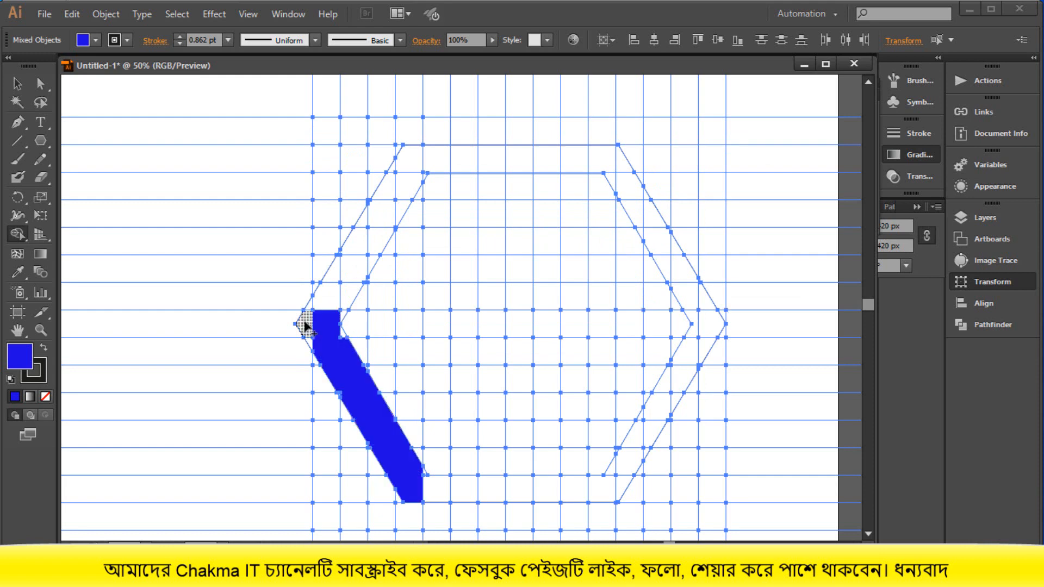
pyautogui.click(305, 324)
pyautogui.click(319, 298)
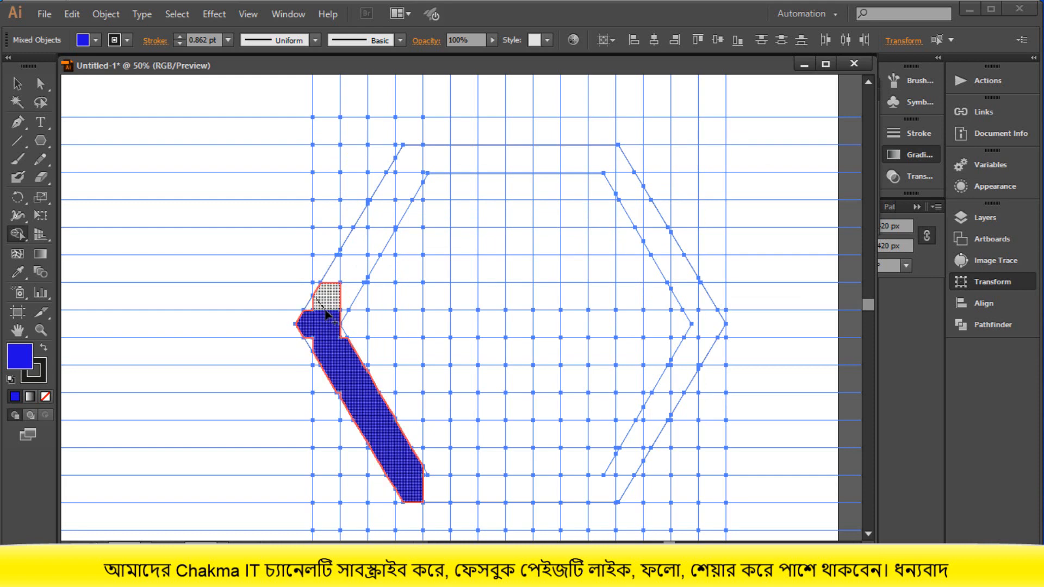
pyautogui.click(312, 306)
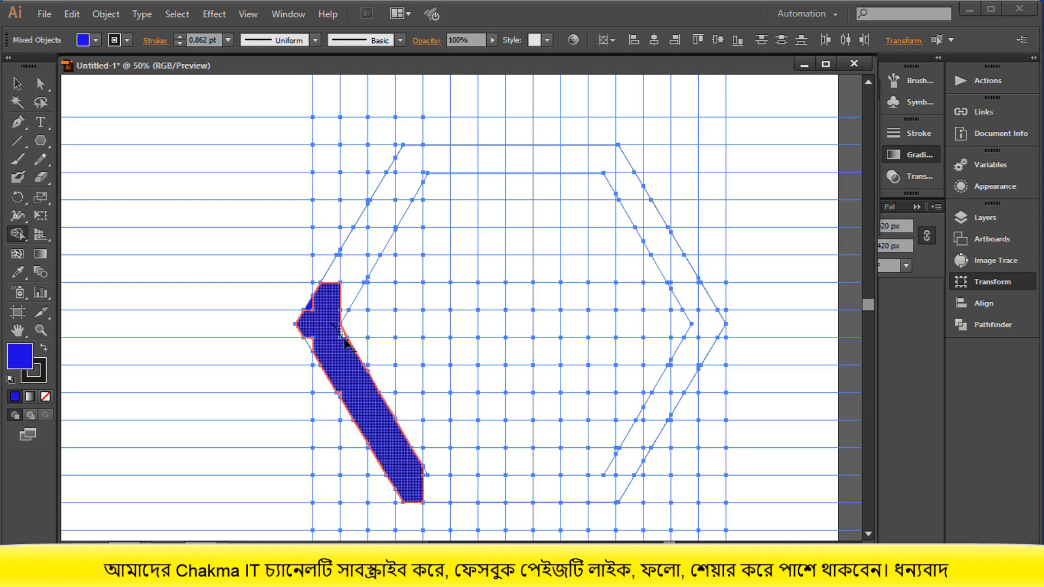
pyautogui.moveTo(309, 332); pyautogui.dragTo(315, 346)
pyautogui.moveTo(352, 271); pyautogui.dragTo(337, 317)
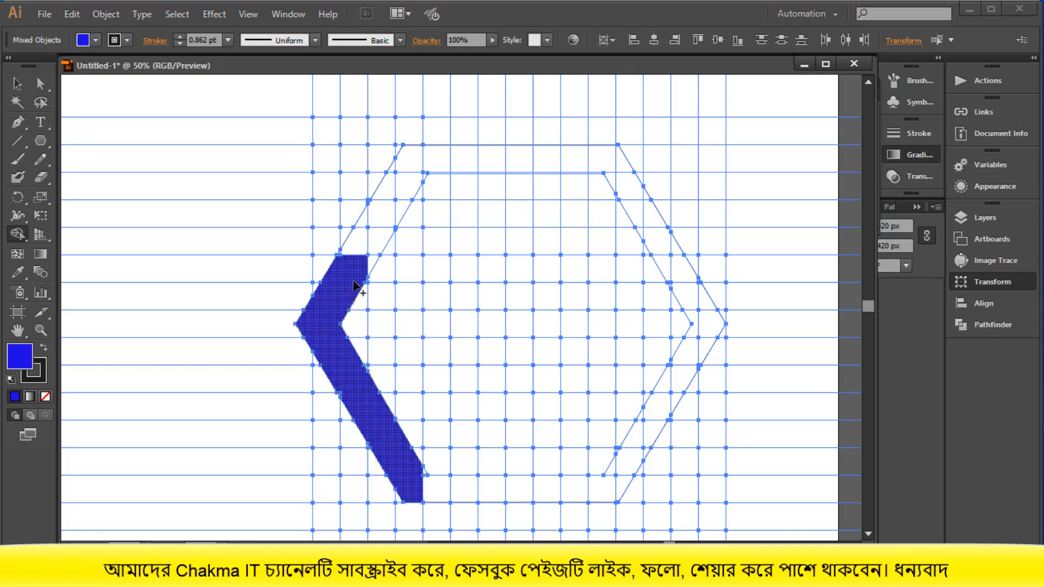
# - Build a one-cell-thick central letterform from a nine-cell stem, a hooked top arm, a base arm and a middle arm with a short vertical bar
pyautogui.scroll(-1, 356, 283)
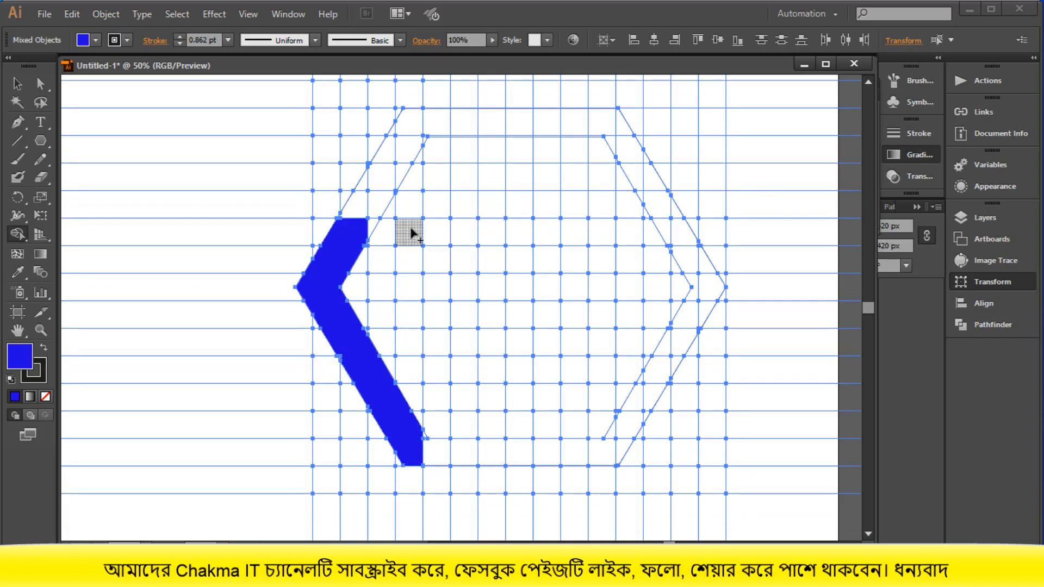
pyautogui.moveTo(471, 232); pyautogui.dragTo(470, 459)
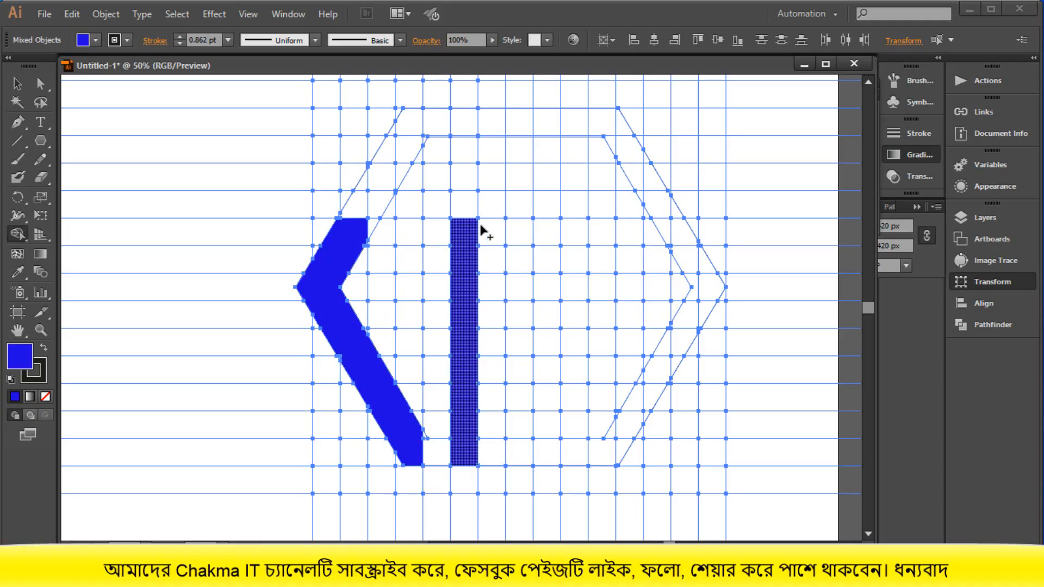
pyautogui.moveTo(480, 229)
pyautogui.mouseDown()
pyautogui.moveTo(543, 231)
pyautogui.moveTo(549, 278)
pyautogui.moveTo(542, 295)
pyautogui.moveTo(514, 297)
pyautogui.mouseUp()
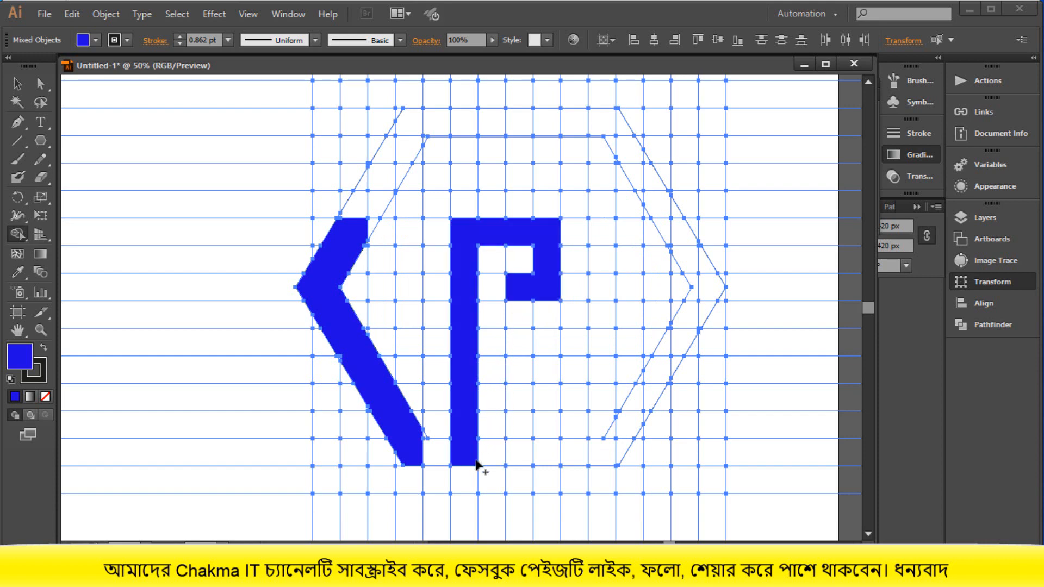
pyautogui.moveTo(479, 463); pyautogui.dragTo(568, 462)
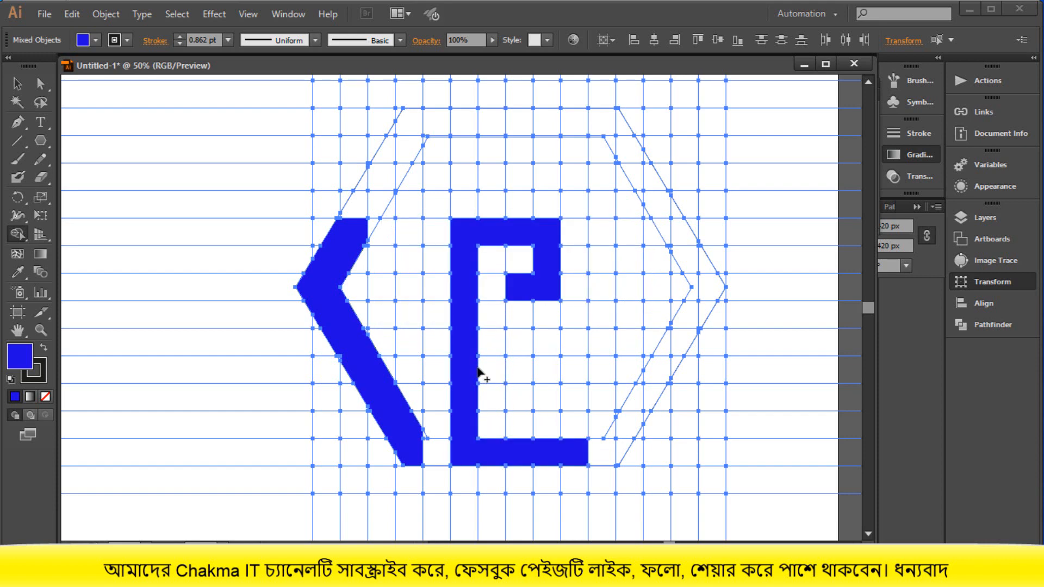
pyautogui.moveTo(476, 367)
pyautogui.mouseDown()
pyautogui.moveTo(514, 366)
pyautogui.moveTo(519, 343)
pyautogui.moveTo(527, 401)
pyautogui.moveTo(552, 366)
pyautogui.mouseUp()
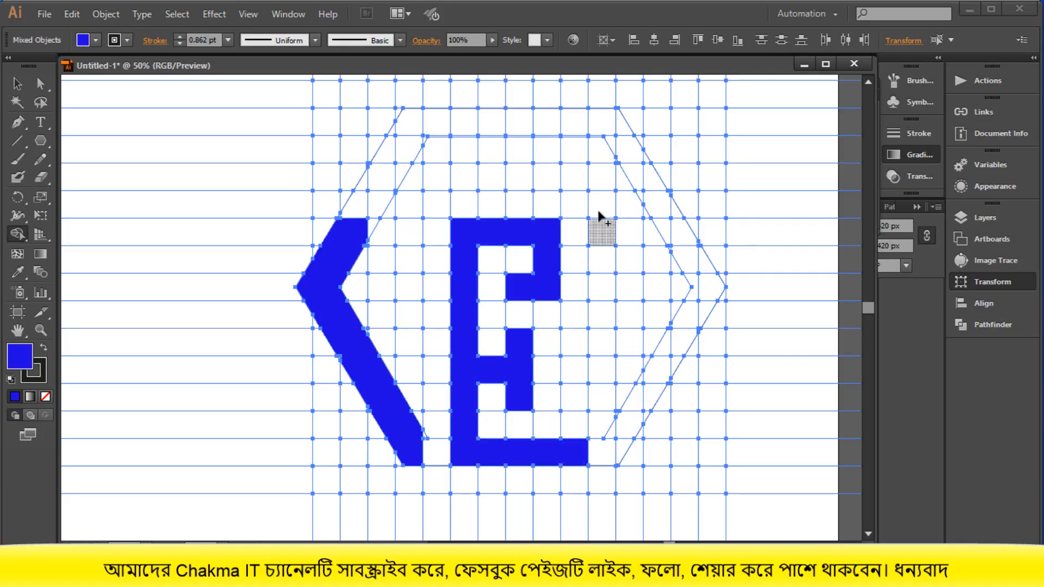
# - Build an angular bar over the central letterform and down its right side, plus a blue bar along the outer hexagon's top edge
pyautogui.moveTo(602, 175)
pyautogui.mouseDown()
pyautogui.moveTo(600, 411)
pyautogui.moveTo(596, 177)
pyautogui.moveTo(417, 187)
pyautogui.moveTo(375, 177)
pyautogui.mouseUp()
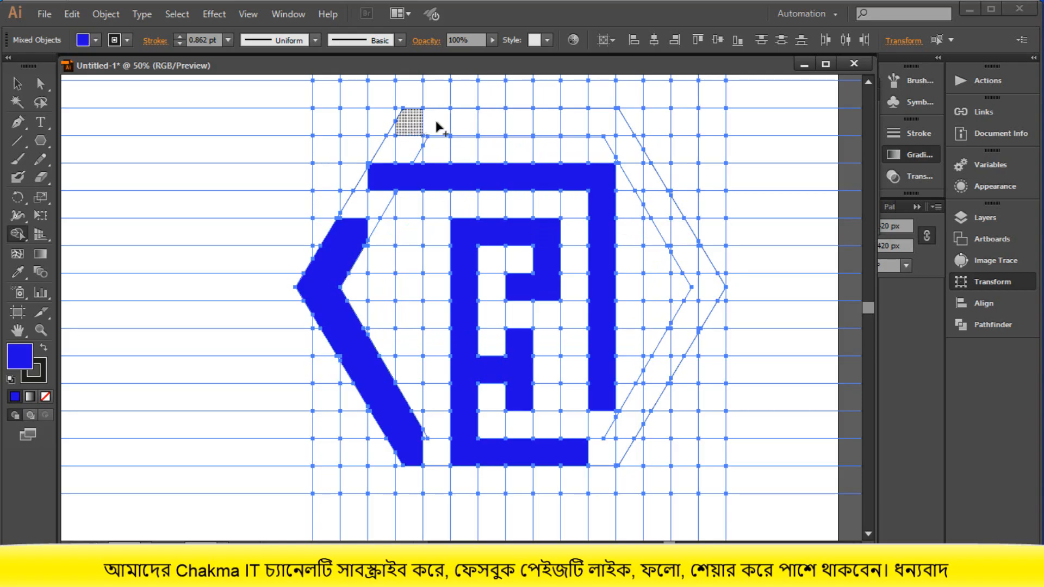
pyautogui.moveTo(435, 131)
pyautogui.mouseDown()
pyautogui.moveTo(611, 126)
pyautogui.moveTo(634, 136)
pyautogui.mouseUp()
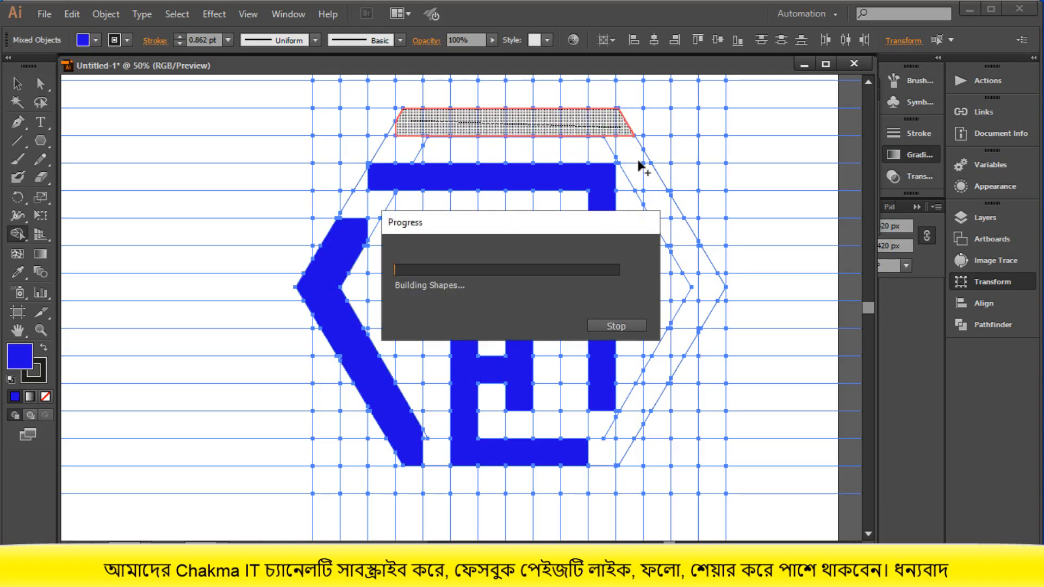
# - Build the right chevron between the hexagons, from three cells below the outer top edge to one cell above its bottom edge
pyautogui.moveTo(710, 281)
pyautogui.mouseDown()
pyautogui.moveTo(683, 310)
pyautogui.moveTo(668, 353)
pyautogui.mouseUp()
pyautogui.moveTo(682, 254); pyautogui.dragTo(694, 276)
pyautogui.moveTo(698, 321)
pyautogui.mouseDown()
pyautogui.moveTo(672, 370)
pyautogui.moveTo(655, 381)
pyautogui.moveTo(631, 372)
pyautogui.mouseUp()
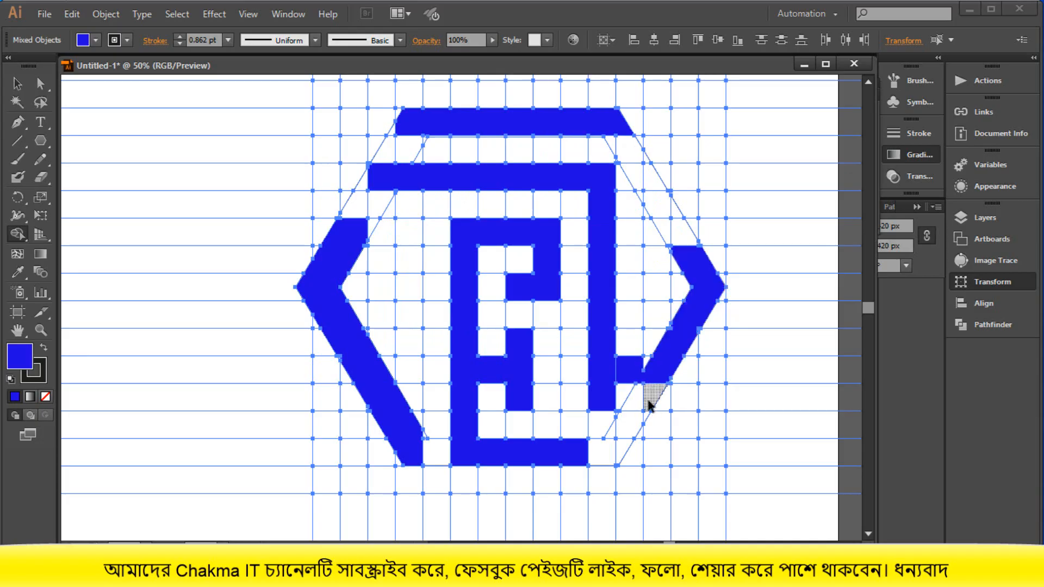
pyautogui.hotkey('ctrl', 'z')
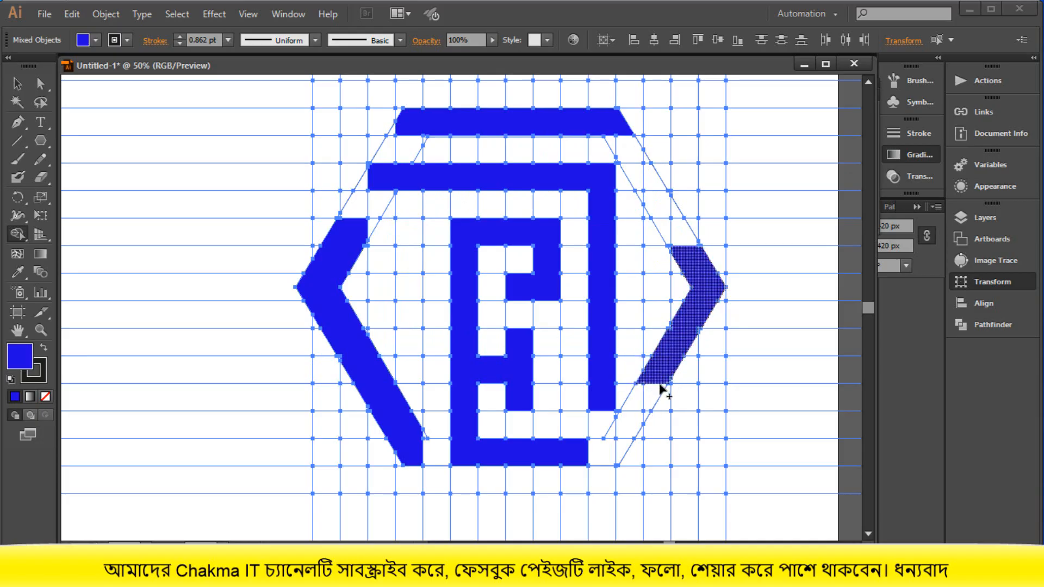
pyautogui.moveTo(656, 382)
pyautogui.mouseDown()
pyautogui.moveTo(646, 413)
pyautogui.moveTo(651, 379)
pyautogui.moveTo(629, 424)
pyautogui.mouseUp()
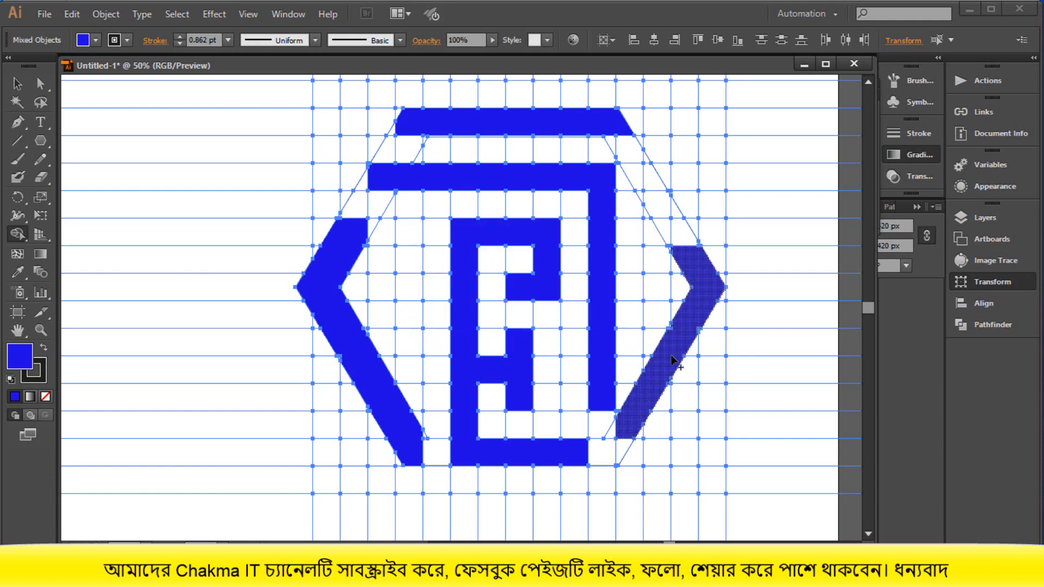
pyautogui.scroll(1, 680, 343)
pyautogui.moveTo(651, 214); pyautogui.dragTo(692, 278)
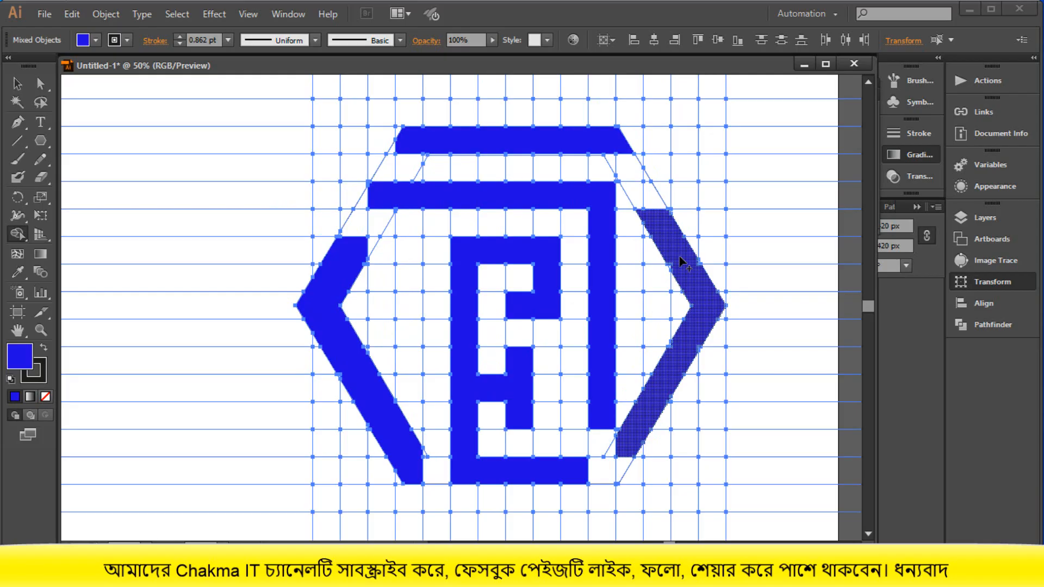
pyautogui.scroll(3, 683, 264)
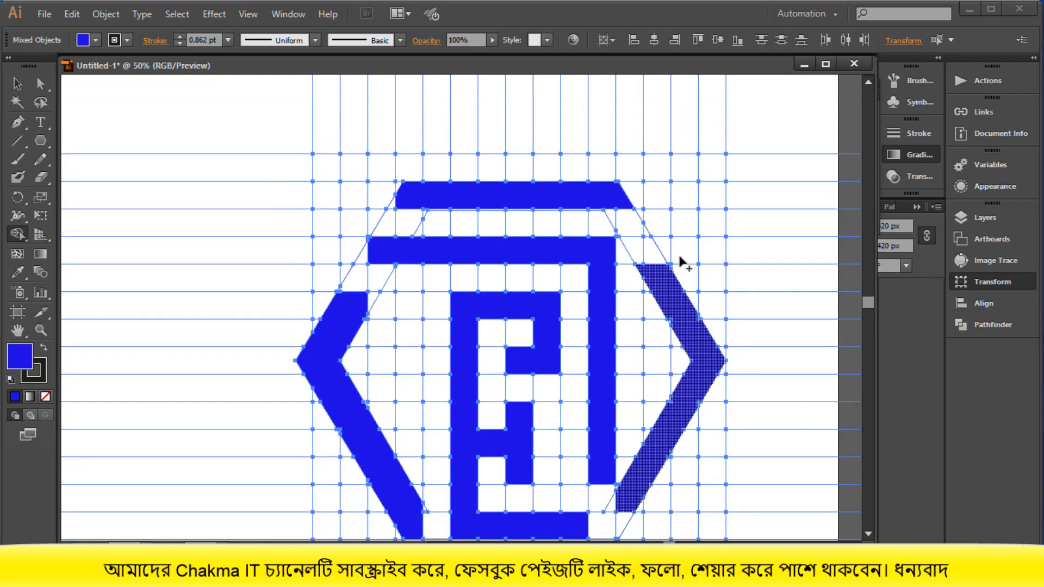
# - Fill the missing slanted corners of the top bar and both chevrons, and join the left band to the letterform's base arm
pyautogui.moveTo(403, 194)
pyautogui.mouseDown()
pyautogui.moveTo(392, 202)
pyautogui.moveTo(458, 205)
pyautogui.mouseUp()
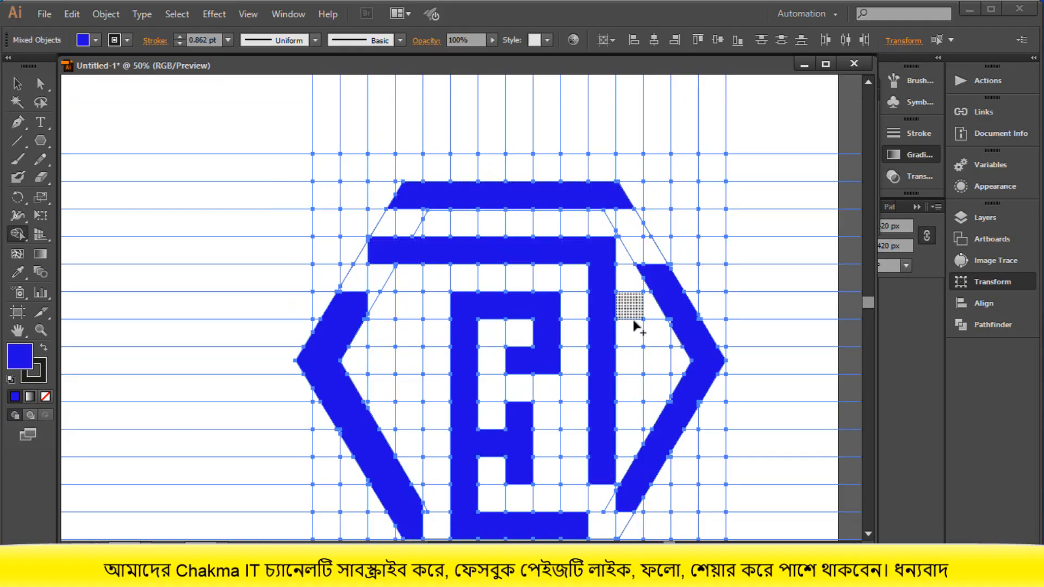
pyautogui.moveTo(355, 300); pyautogui.dragTo(369, 304)
pyautogui.scroll(-3, 346, 338)
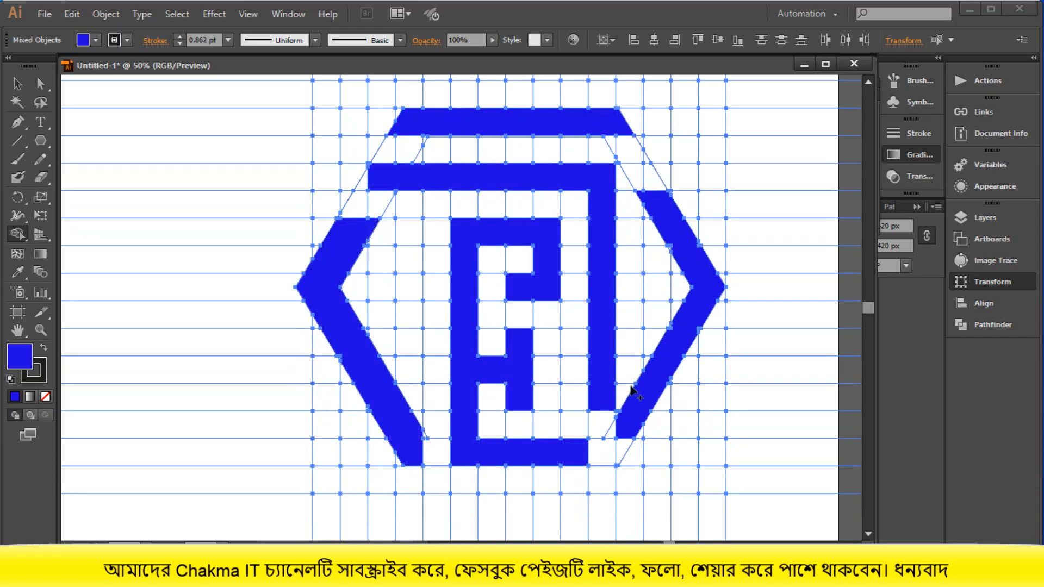
pyautogui.moveTo(620, 433); pyautogui.dragTo(600, 430)
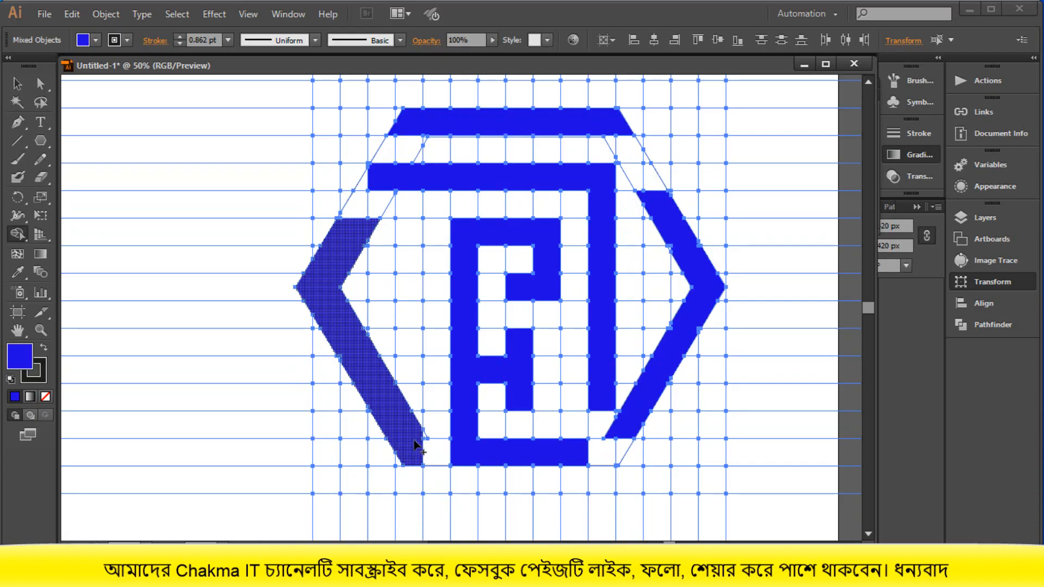
pyautogui.moveTo(416, 446)
pyautogui.mouseDown()
pyautogui.moveTo(431, 449)
pyautogui.moveTo(415, 459)
pyautogui.mouseUp()
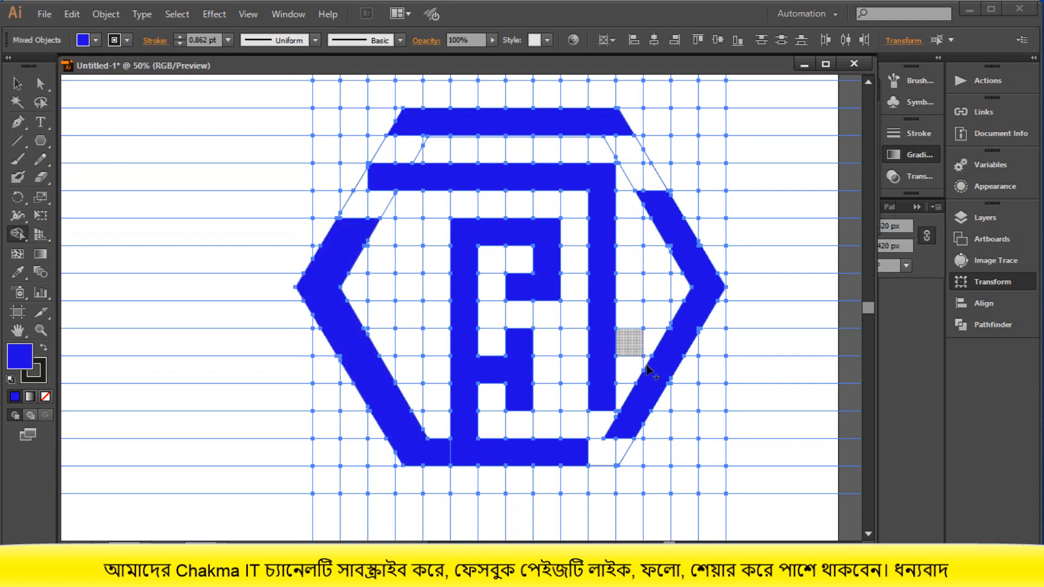
# - Select all blue-filled shapes with the Magic Wand and cut them out of the line grid
pyautogui.scroll(1, 625, 407)
pyautogui.scroll(1, 625, 407)
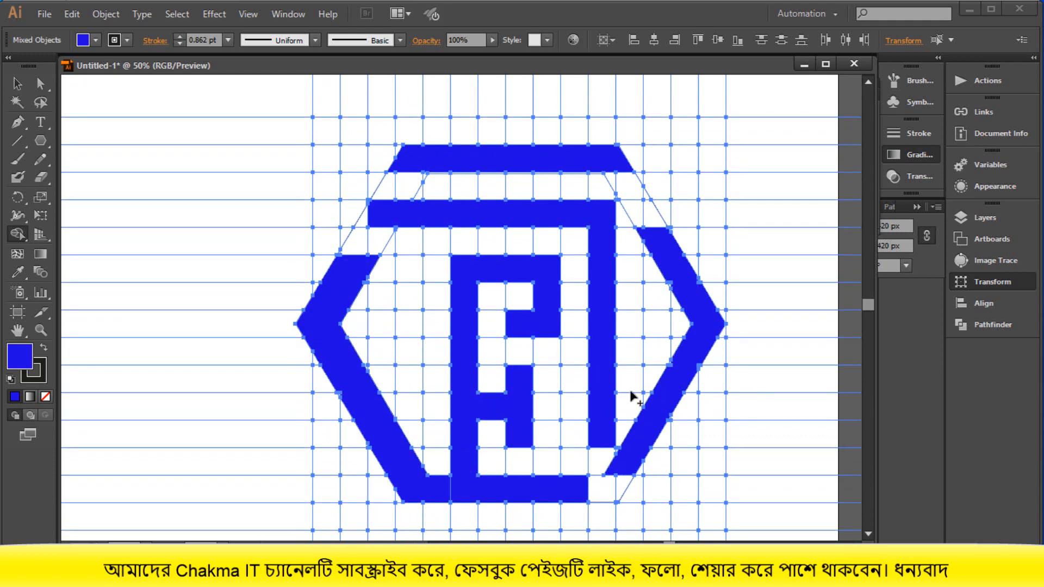
pyautogui.click(17, 84)
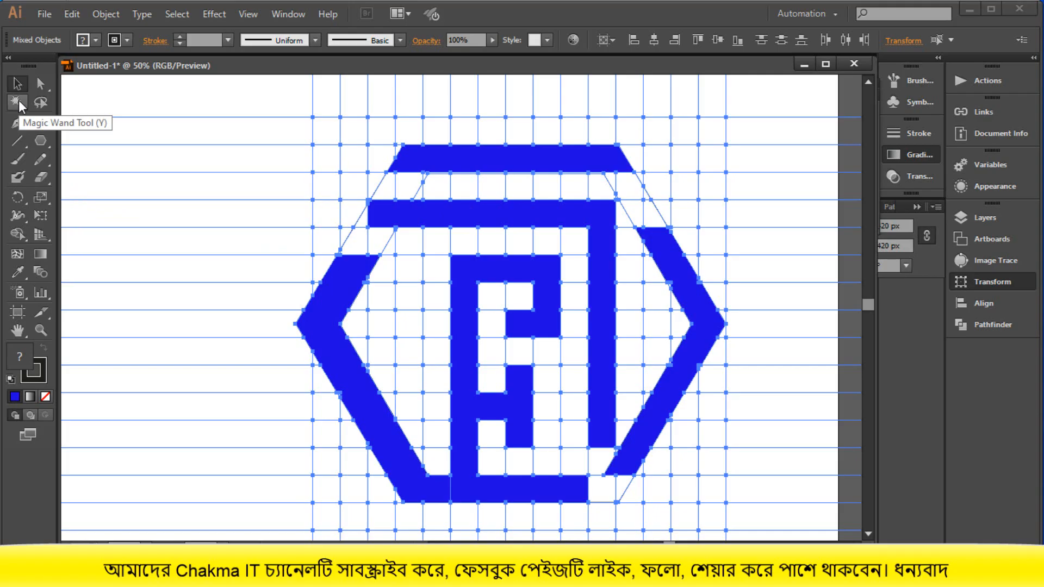
pyautogui.click(413, 216)
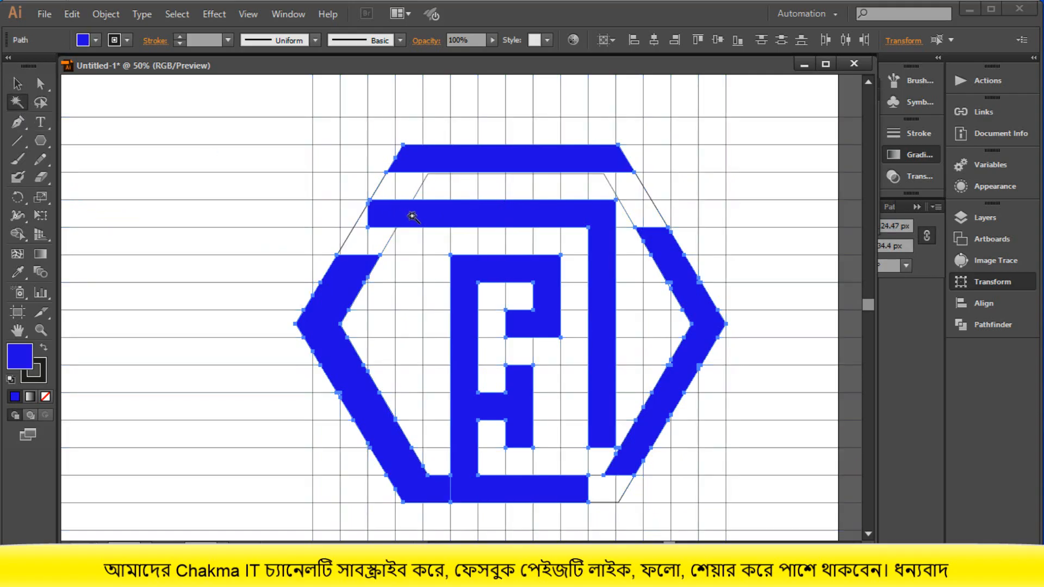
pyautogui.press('Delete')
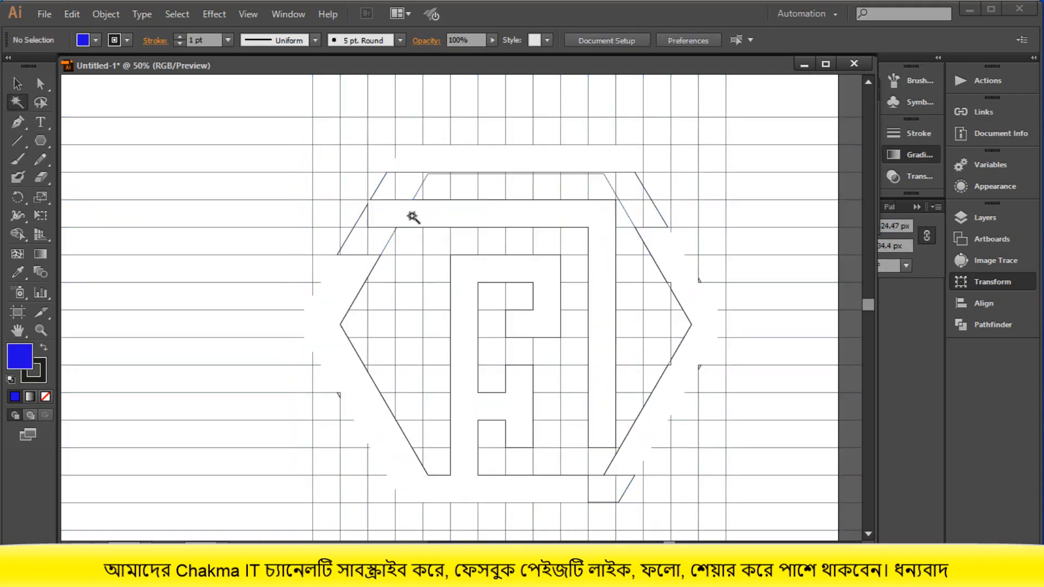
# - Delete the leftover grid and hexagon lines, and paste the blue logo shapes back in place
pyautogui.scroll(-1, 413, 216)
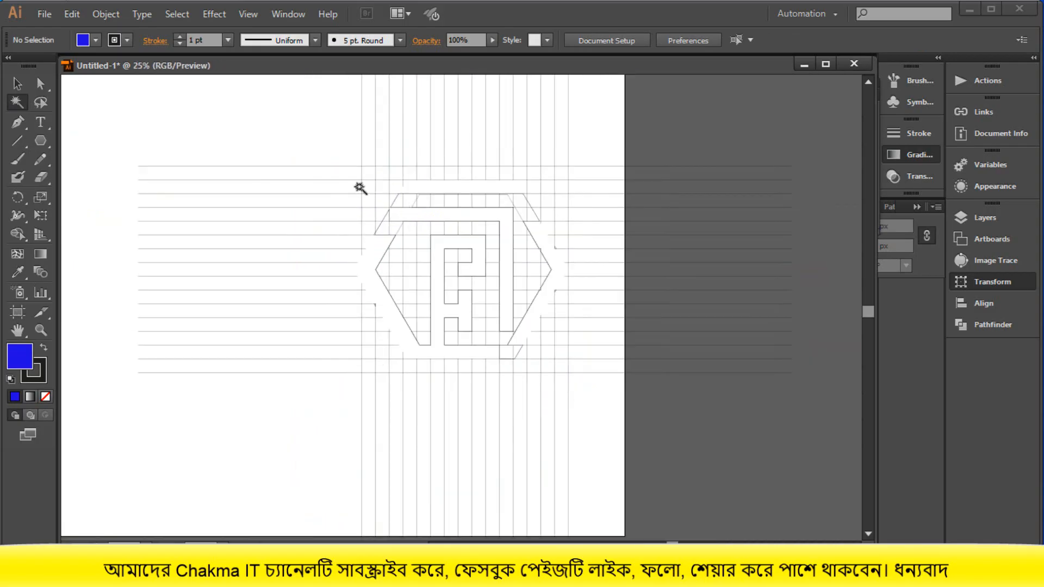
pyautogui.click(18, 83)
pyautogui.moveTo(289, 111); pyautogui.dragTo(639, 419)
pyautogui.press('Delete')
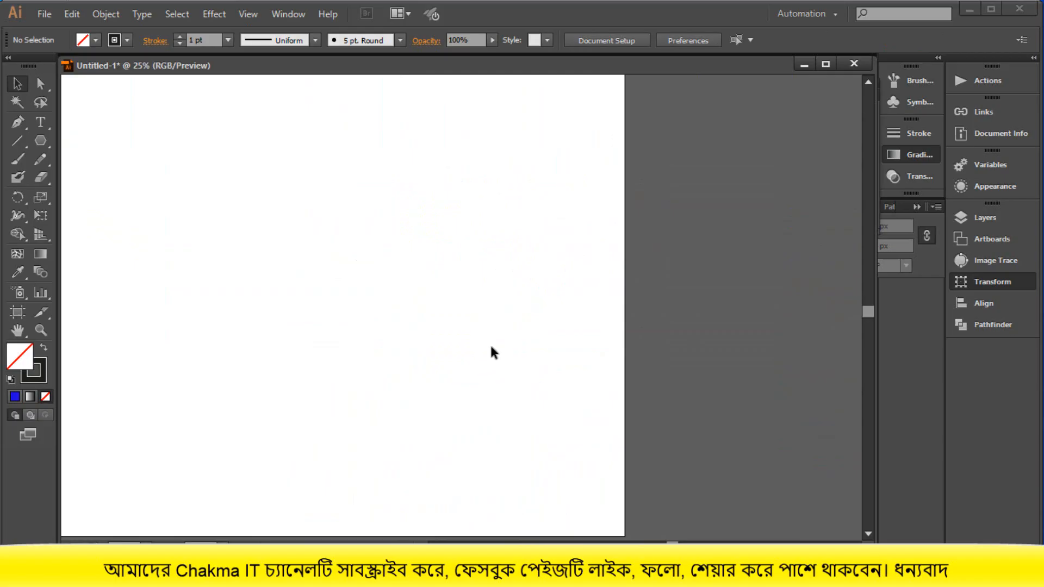
pyautogui.hotkey('ctrl', 'v')
pyautogui.click(525, 405)
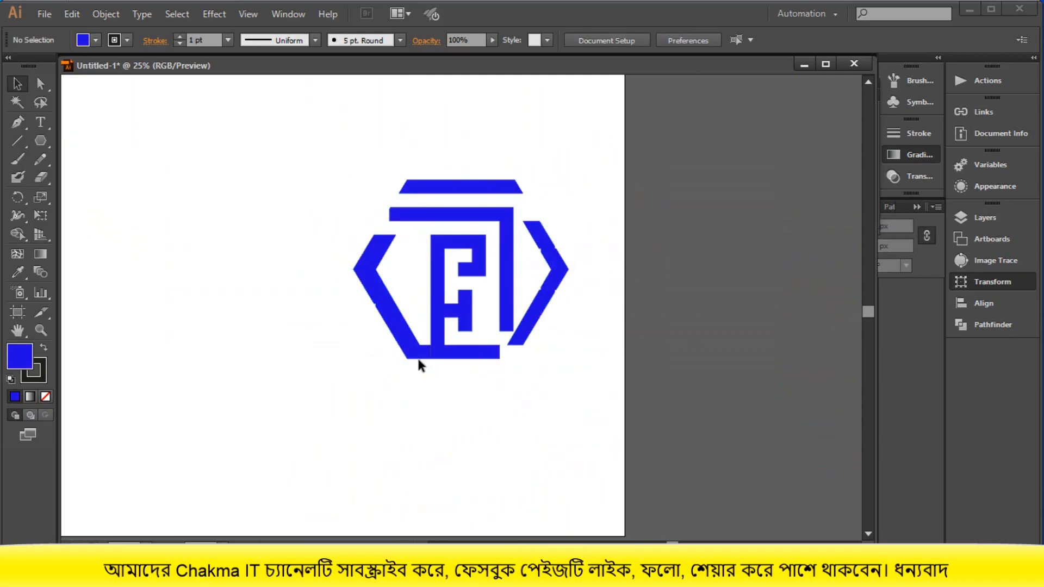
# - Group all the blue logo shapes into one object
pyautogui.moveTo(381, 175); pyautogui.dragTo(560, 348)
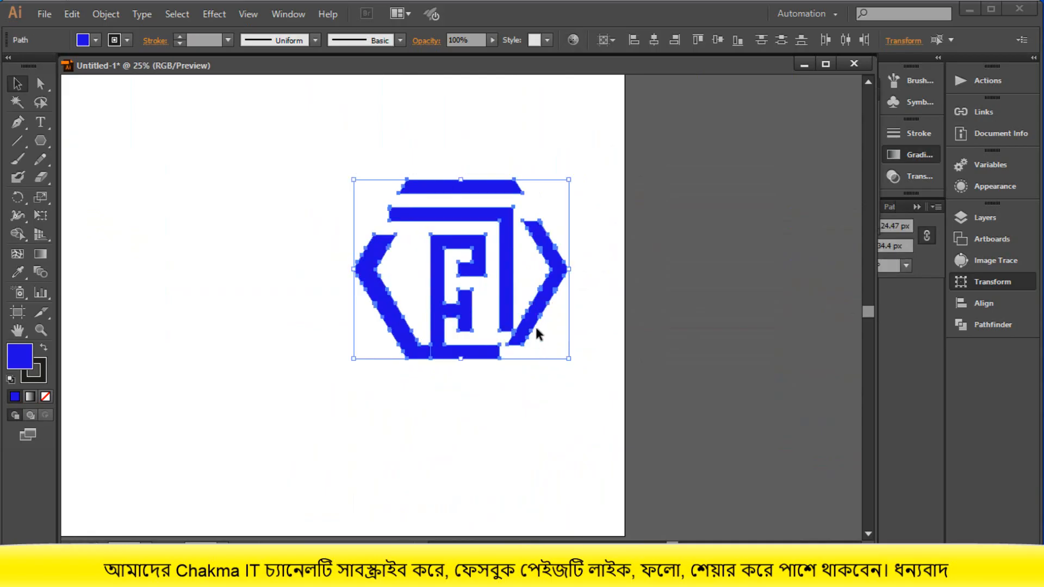
pyautogui.rightClick(538, 330)
pyautogui.click(569, 401)
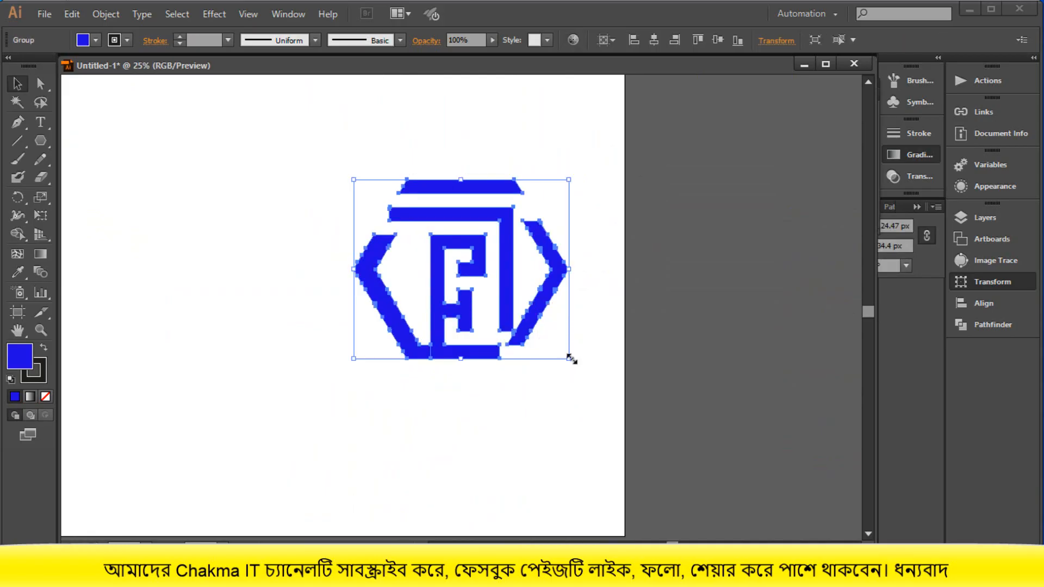
# - Scale the grouped hexagon logo down proportionally and move it beside the red logo, overlapping the artboard's left edge
pyautogui.moveTo(571, 359); pyautogui.dragTo(174, 420)
pyautogui.click(564, 382)
pyautogui.scroll(-1, 564, 381)
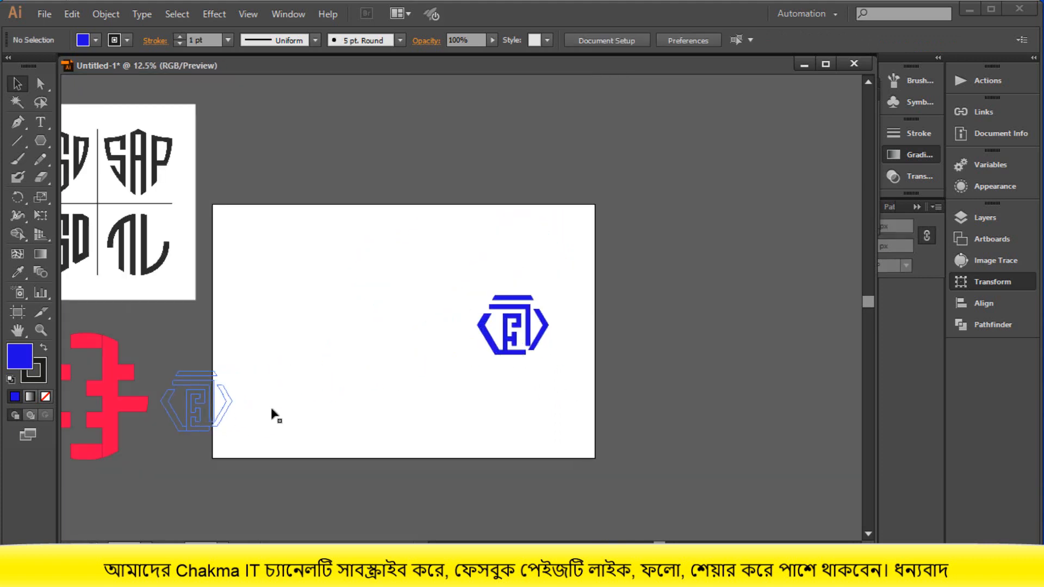
pyautogui.click(331, 409)
pyautogui.scroll(-2, 304, 391)
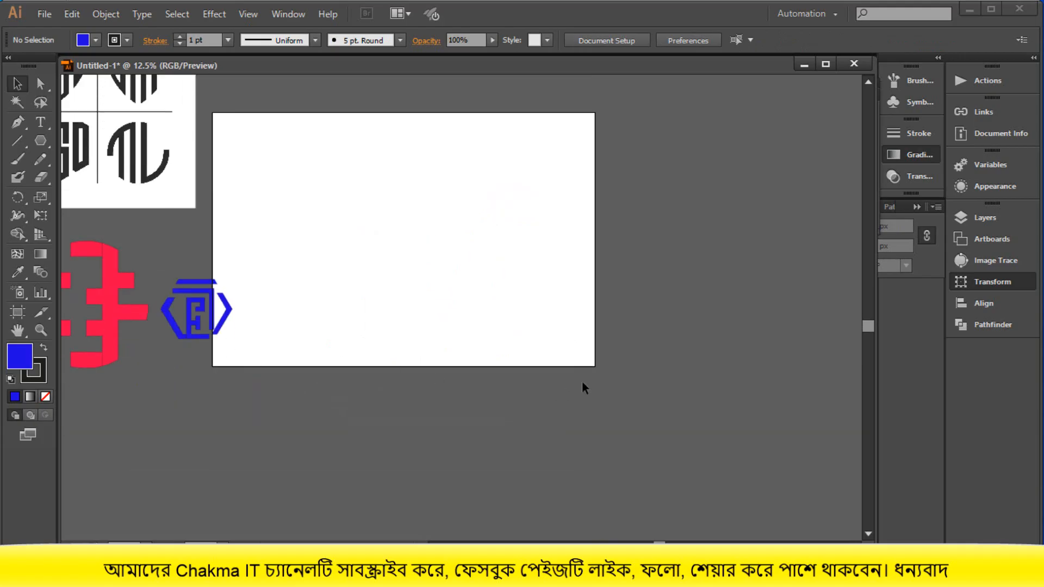
pyautogui.scroll(3, 582, 384)
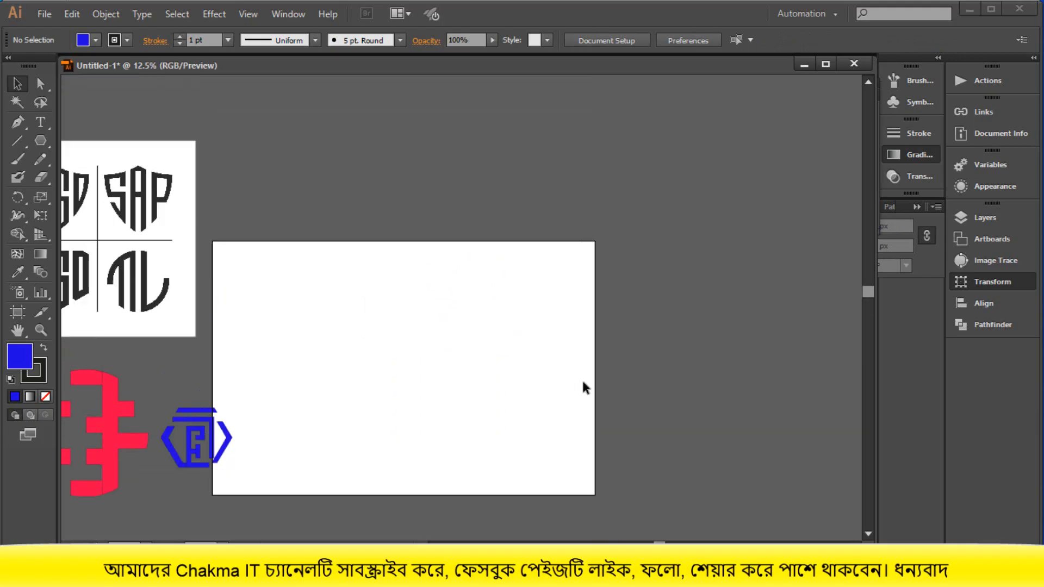